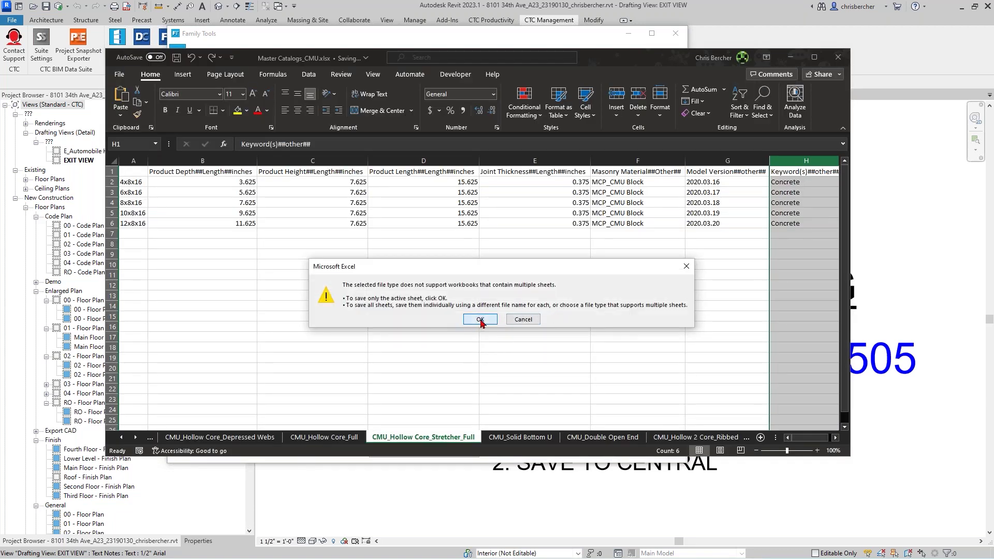
Step: Confirm saving only the active CMU_Hollow Core_Stretcher_Full sheet as CSV and switch to the CMU_Solid sheet
click(476, 320)
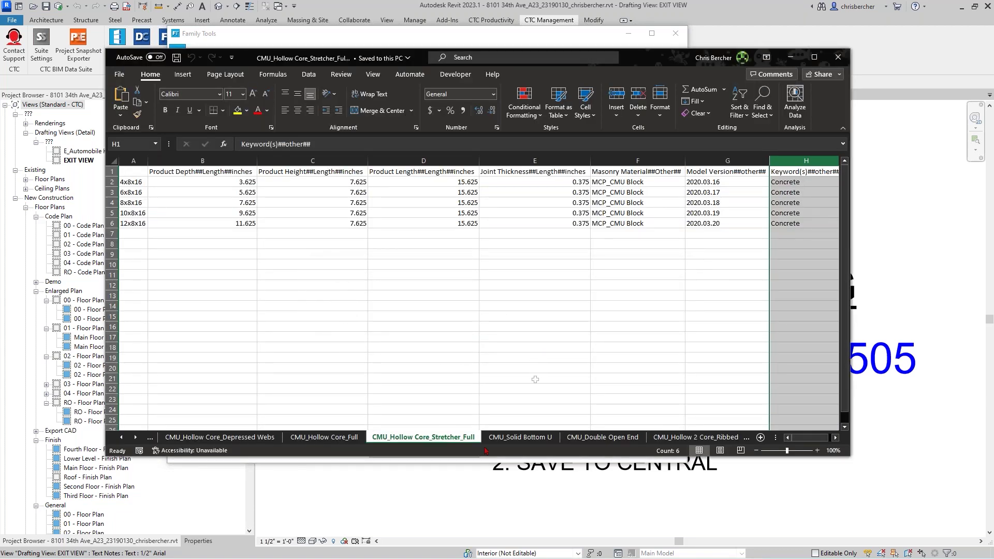
click(135, 438)
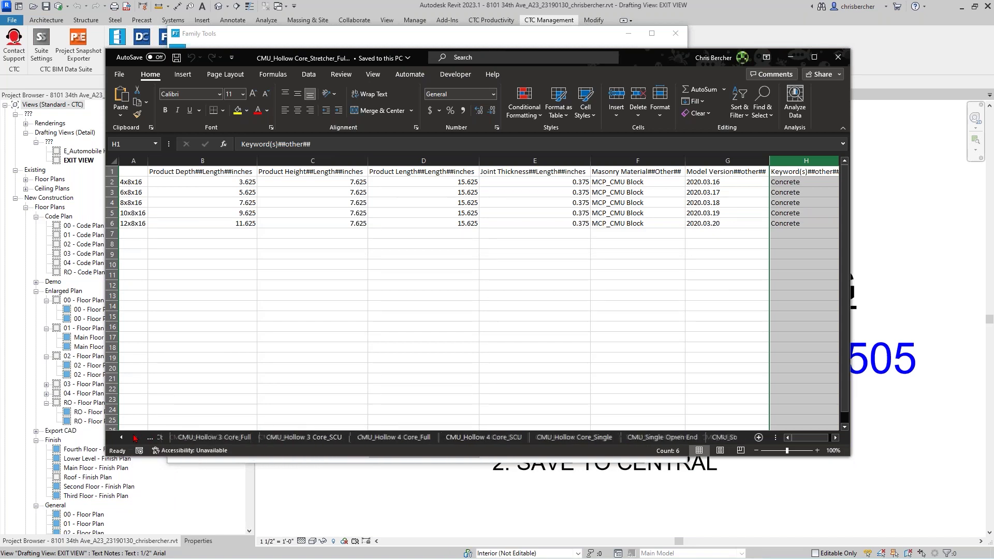
click(710, 437)
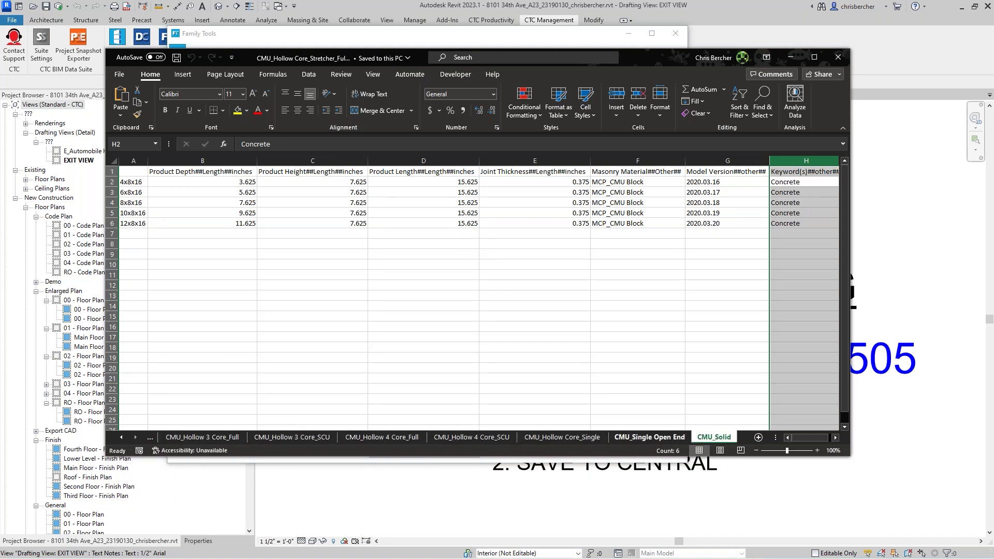
Step: Save the CMU_Solid sheet as CMU_Solid.csv in the Masonry Units folder, replacing the existing file and keeping only the active sheet
click(119, 74)
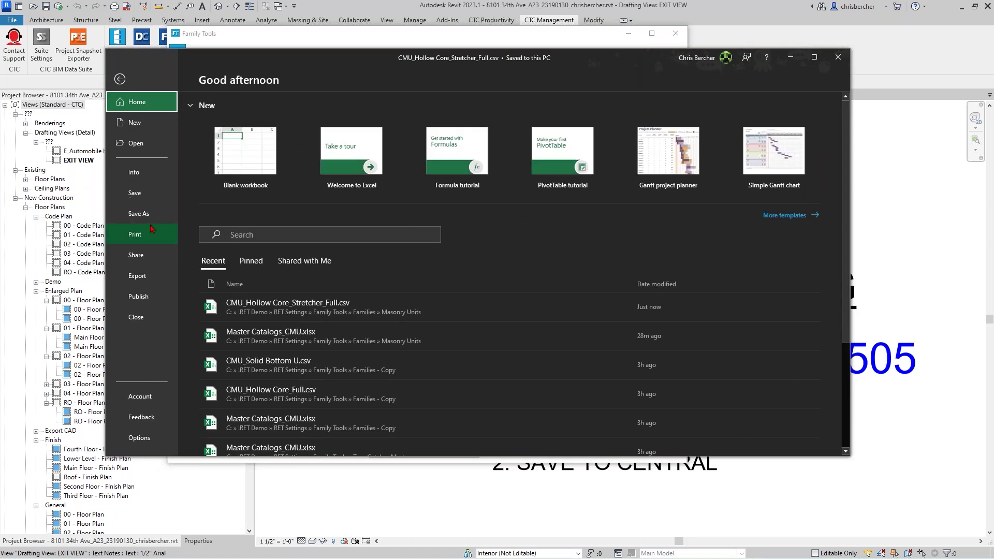
click(149, 217)
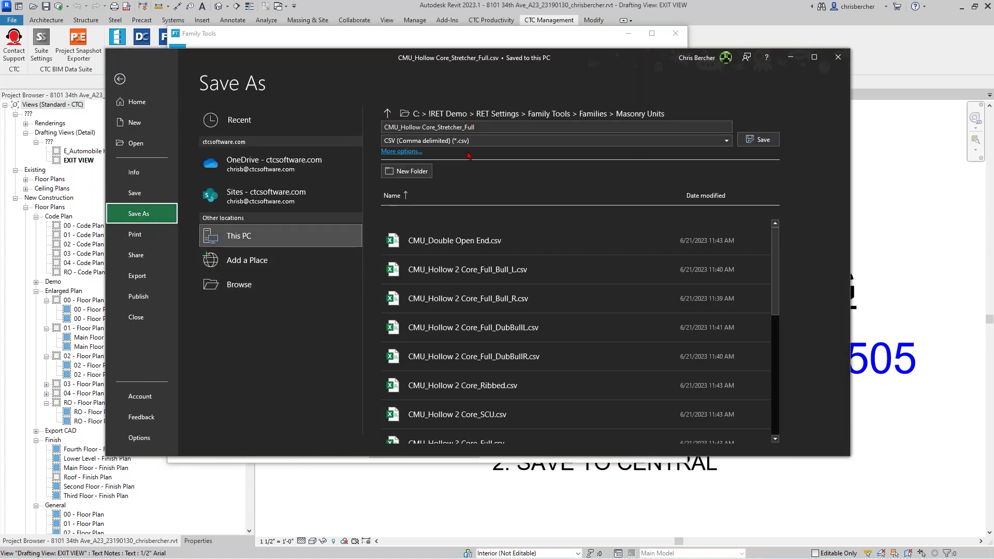
scroll(518, 423, down, 5)
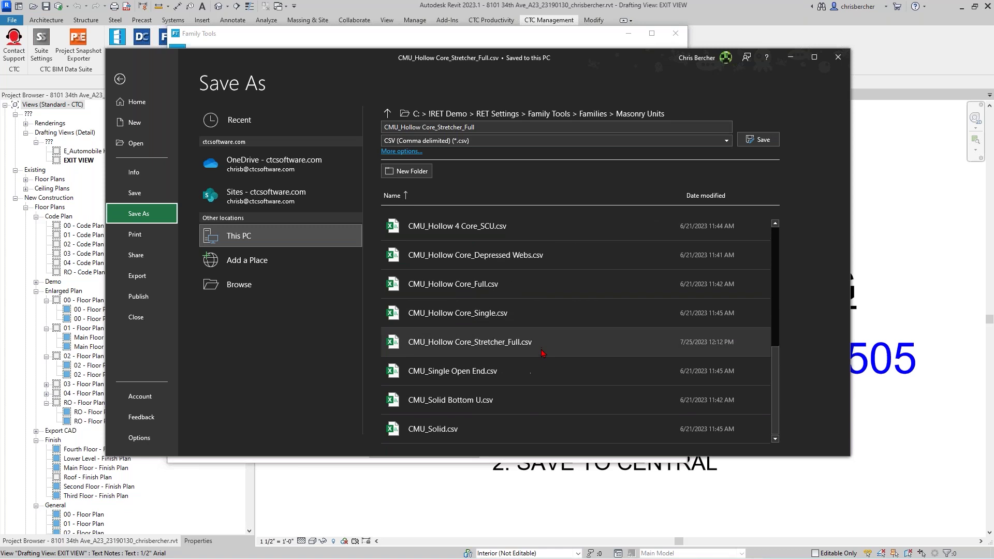
click(516, 425)
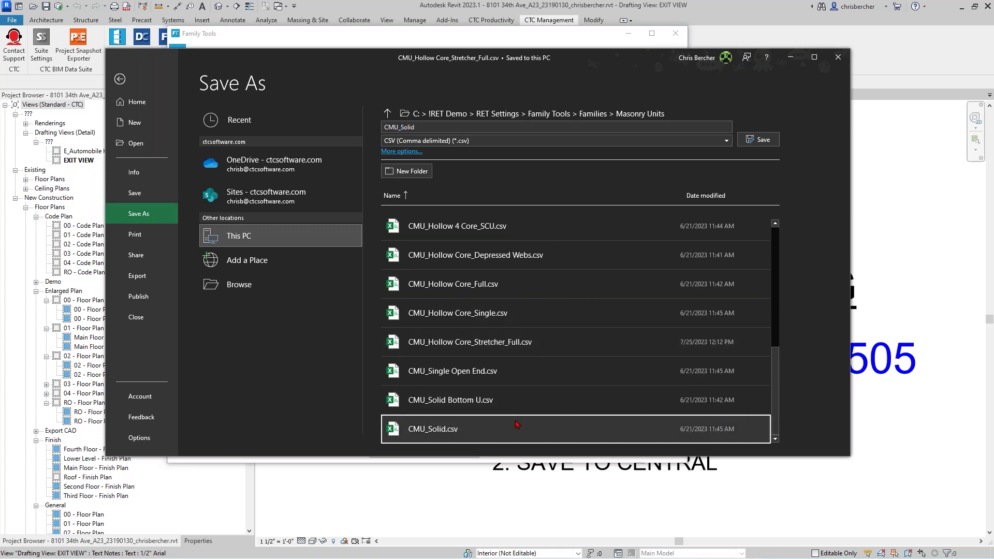
click(751, 140)
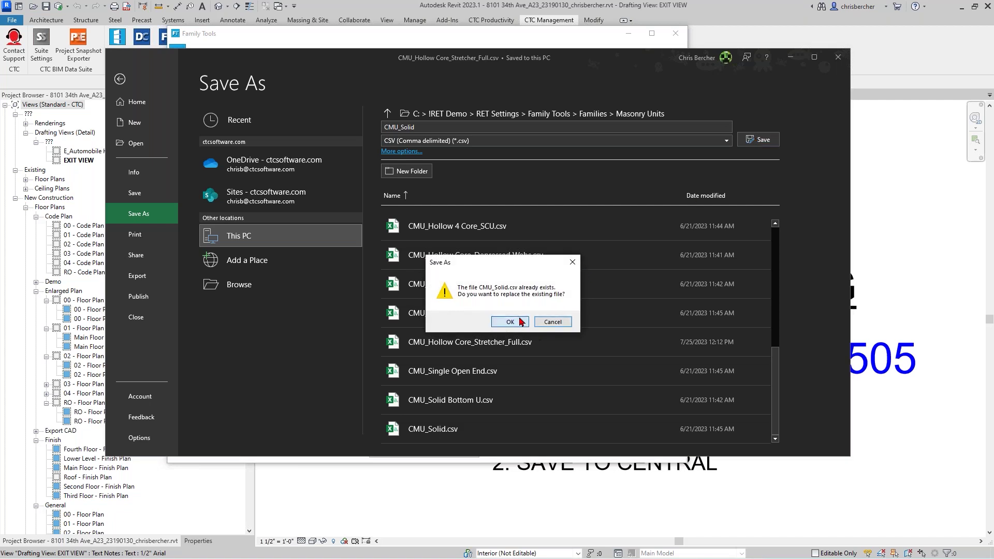
click(521, 322)
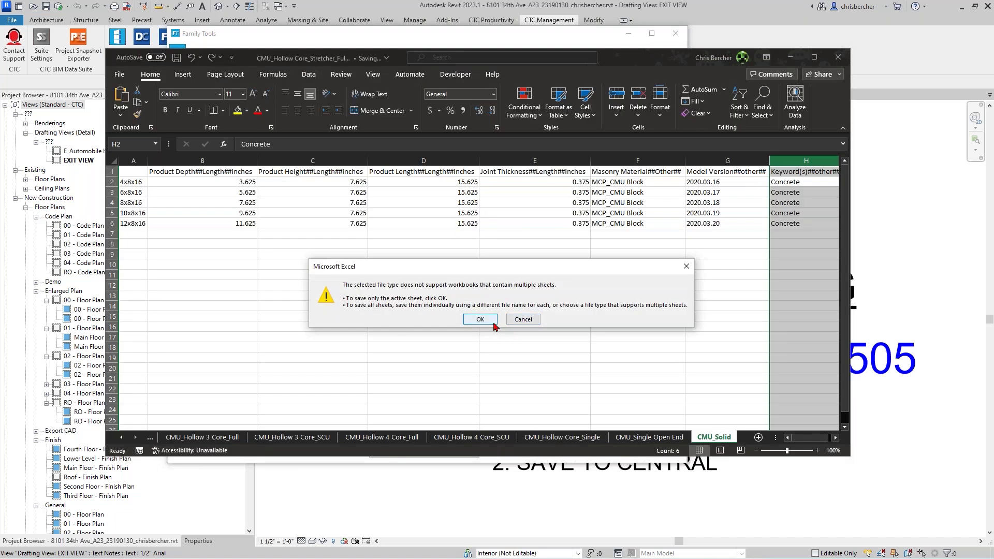
click(480, 320)
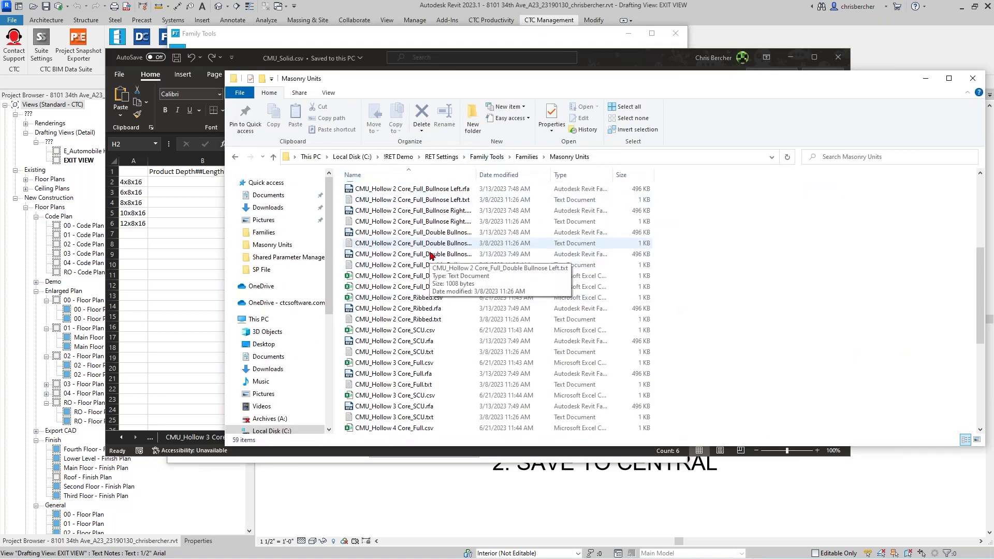
Step: Sort the Masonry Units folder by date modified and compare the dates of the CSV and TXT catalog files
click(505, 174)
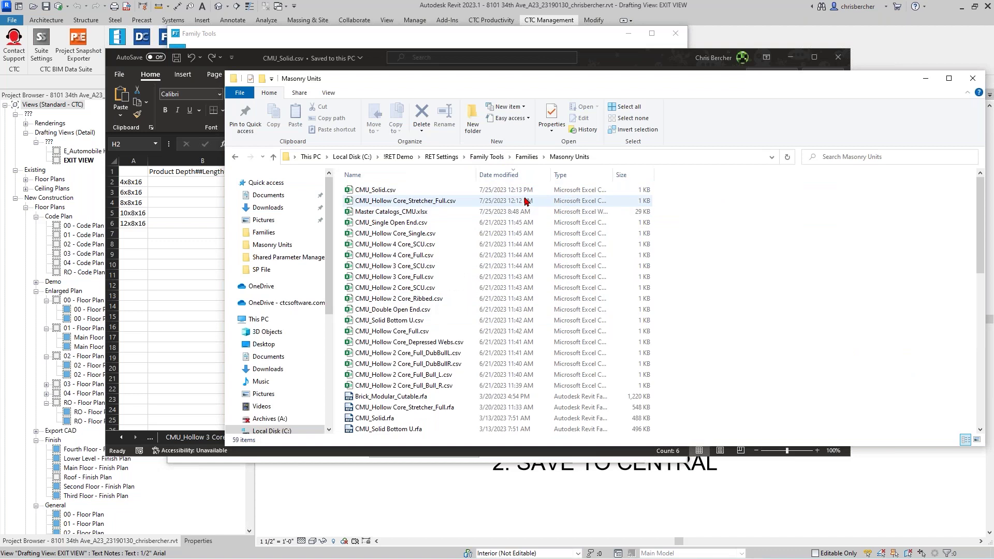
click(424, 201)
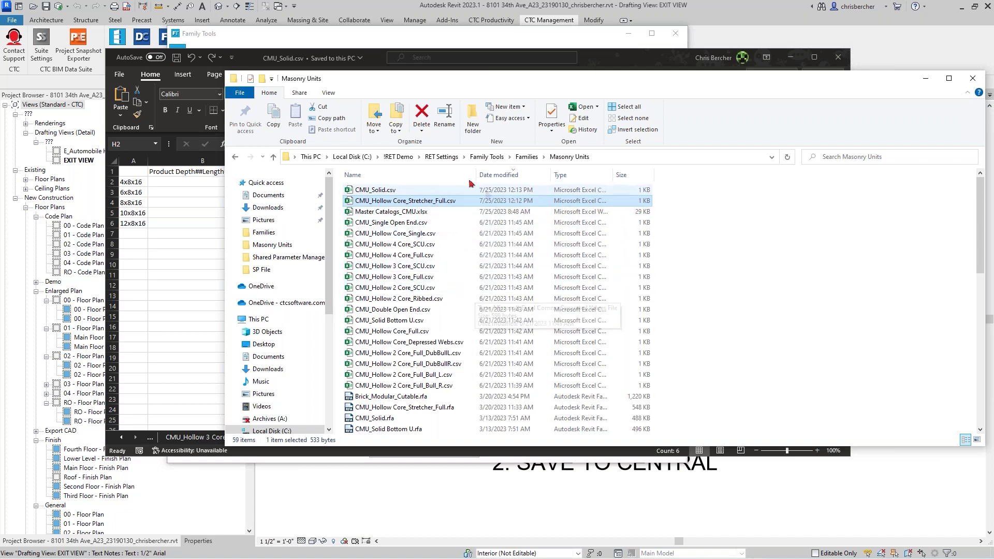
drag(476, 174, 477, 175)
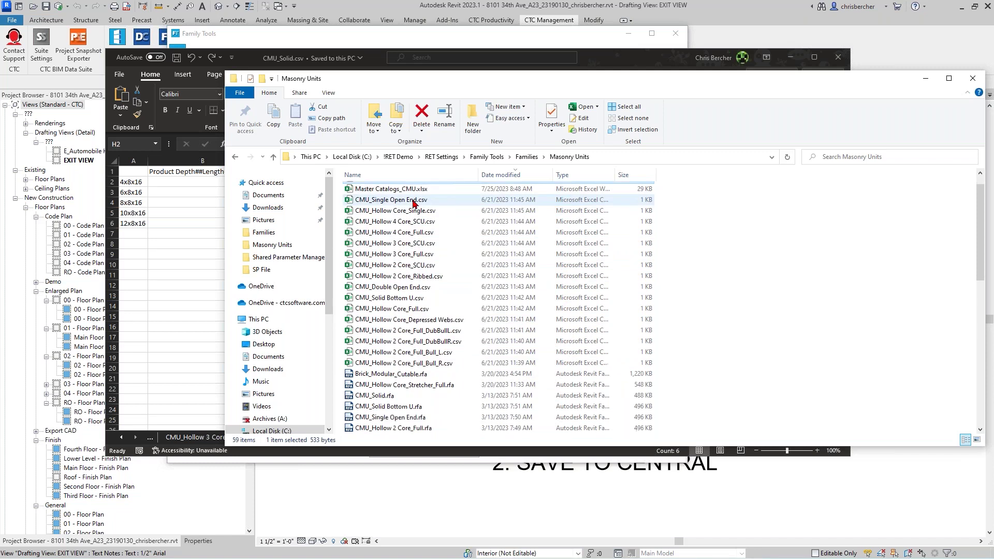
scroll(414, 202, down, 12)
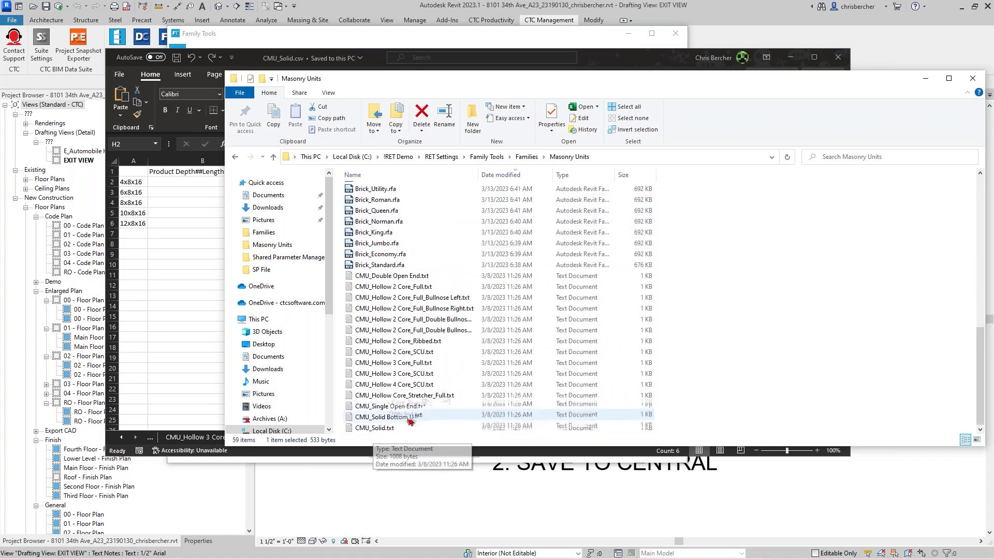
click(605, 45)
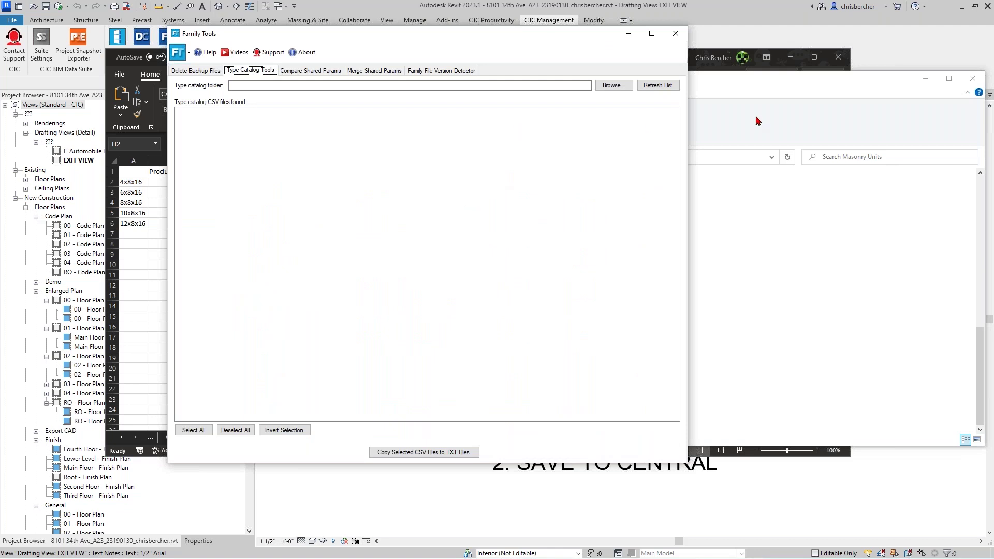
click(745, 171)
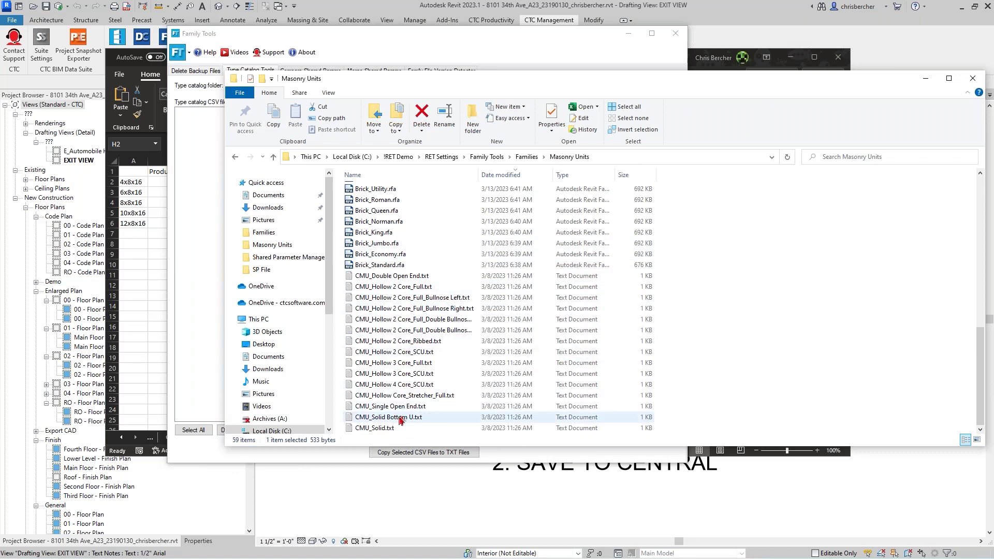
scroll(401, 419, up, 7)
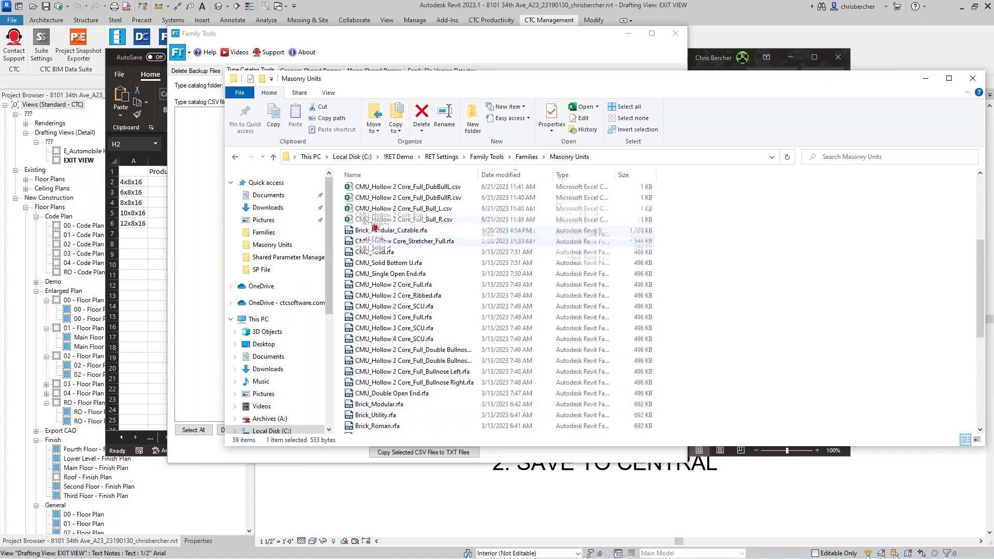
scroll(378, 218, up, 5)
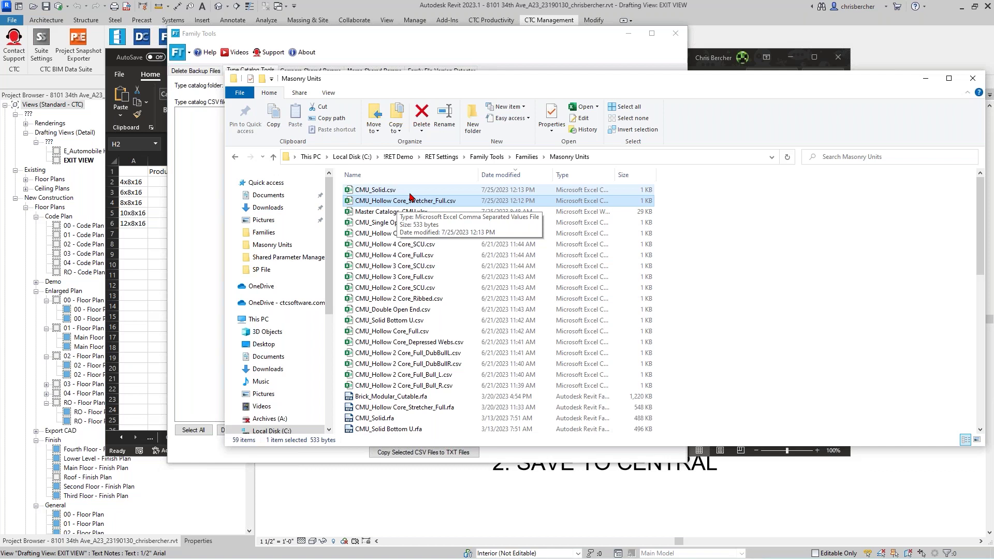
Step: In Family Tools, try to load type catalog CSV files from C:\!RET Demo\RET Settings\Family Tools\Families
click(362, 59)
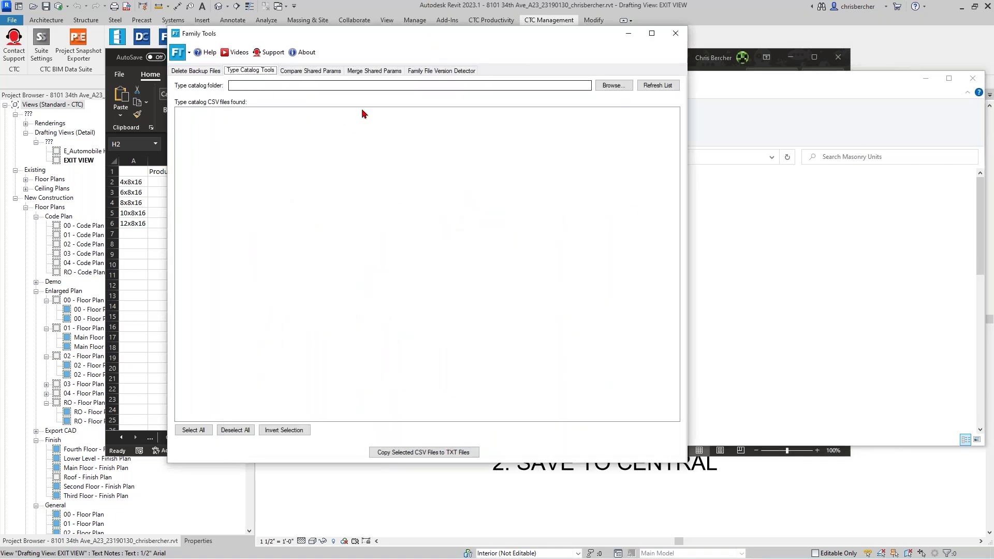
click(614, 85)
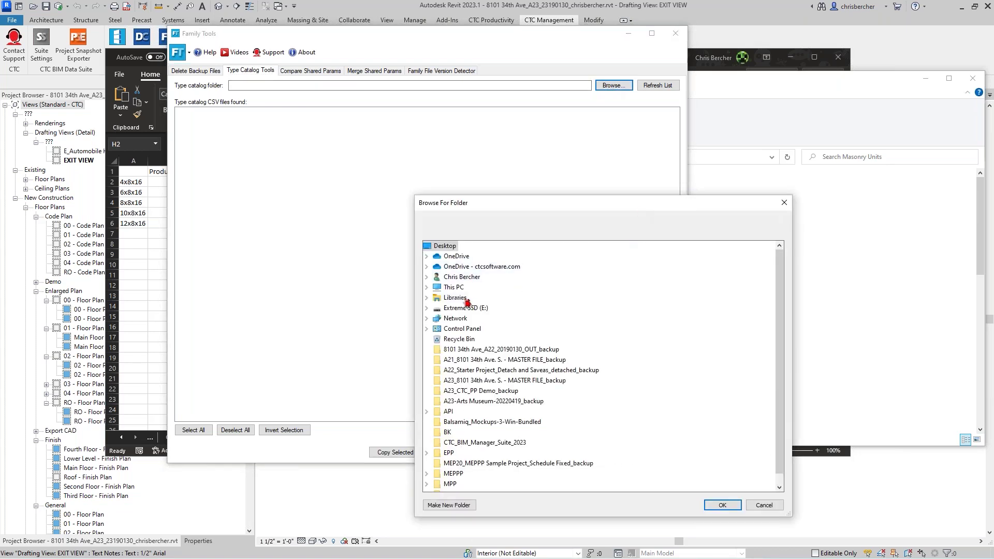
double_click(454, 287)
double_click(472, 338)
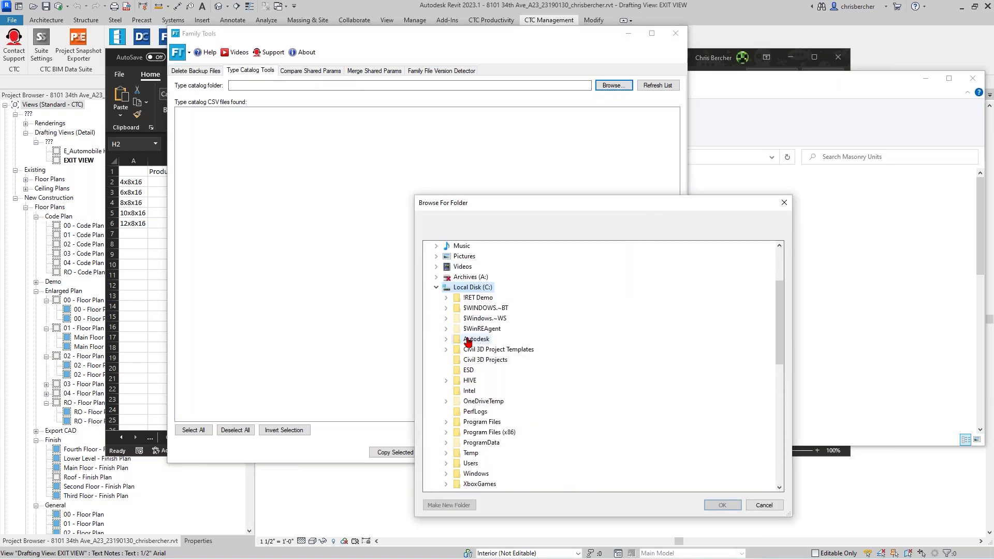
double_click(477, 298)
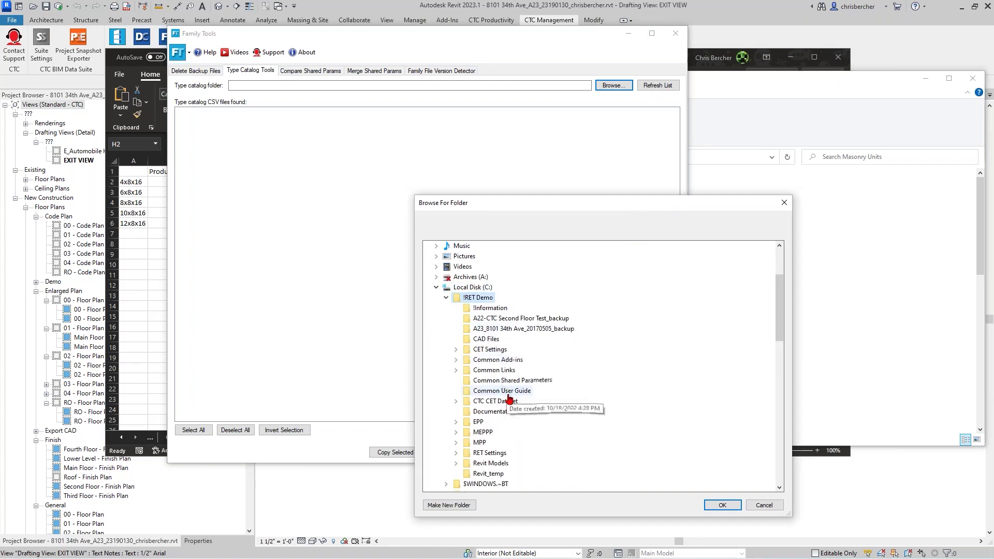
double_click(489, 422)
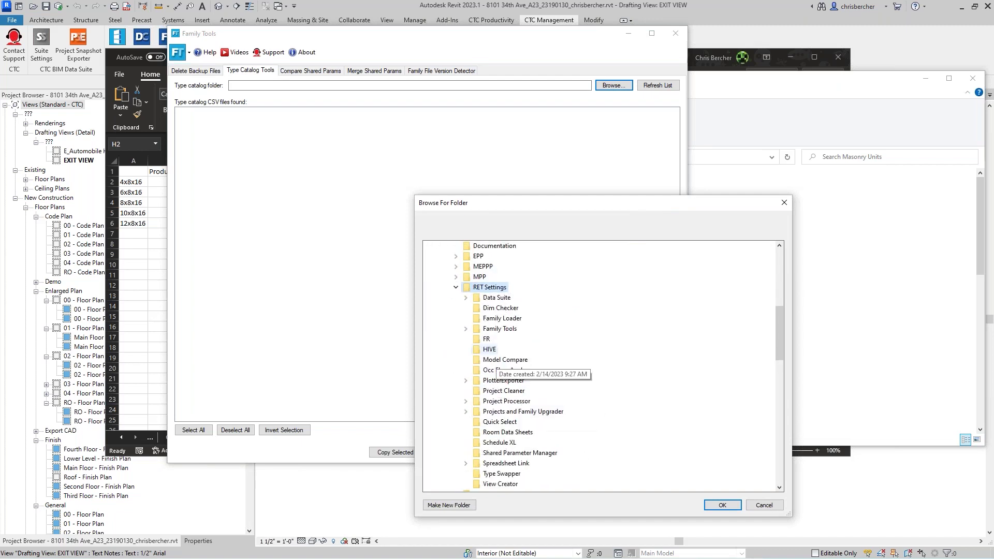
double_click(500, 329)
double_click(503, 339)
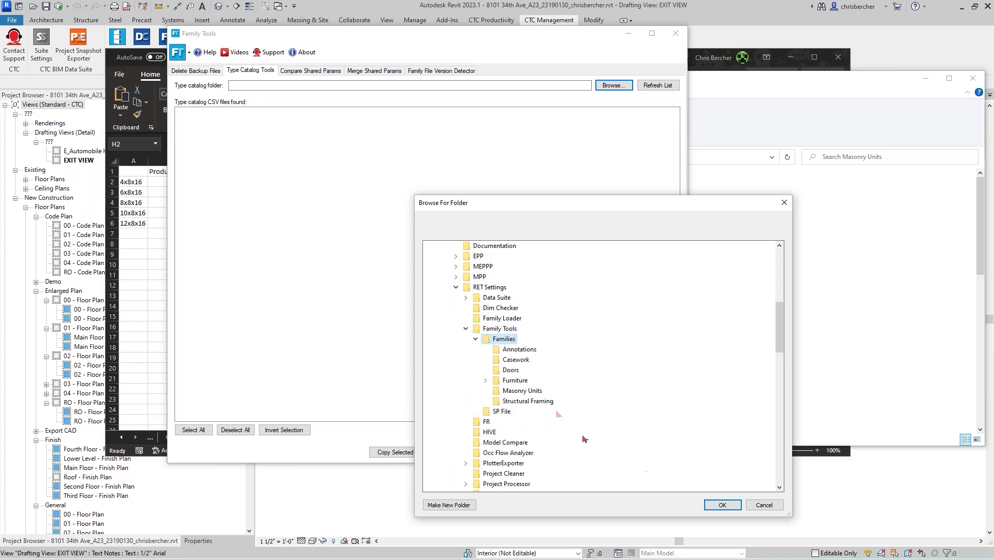
click(723, 505)
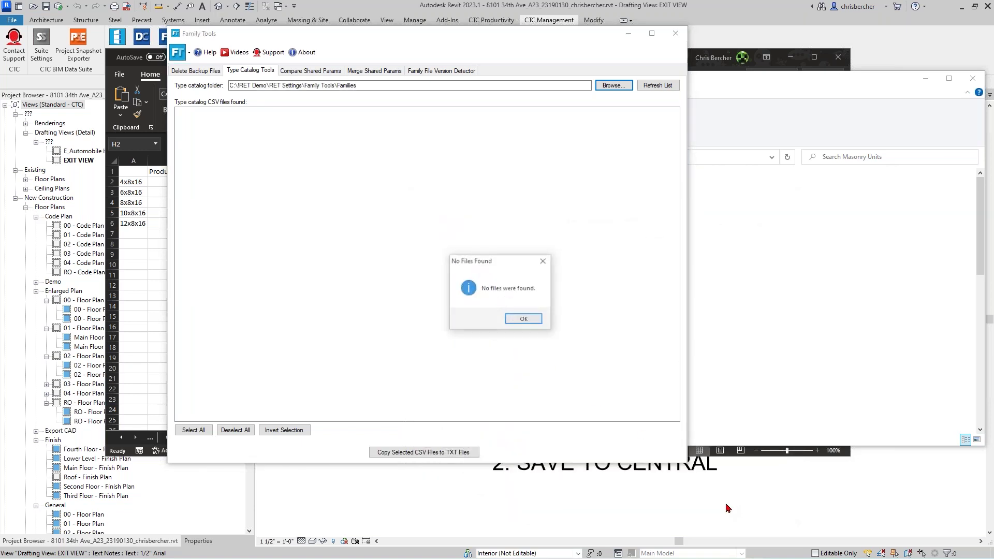
click(524, 318)
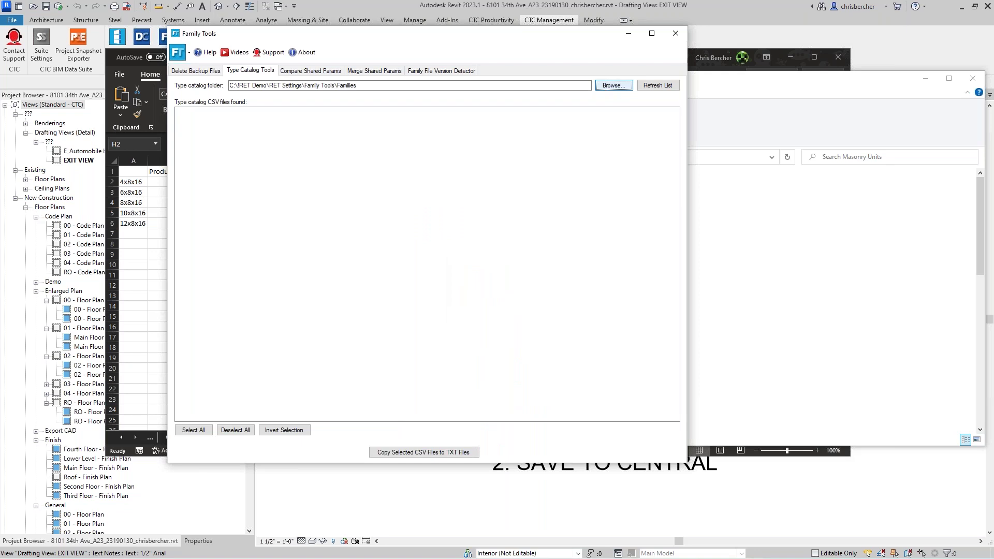
Step: Set the type catalog folder to the Masonry Units subfolder of Families
click(606, 88)
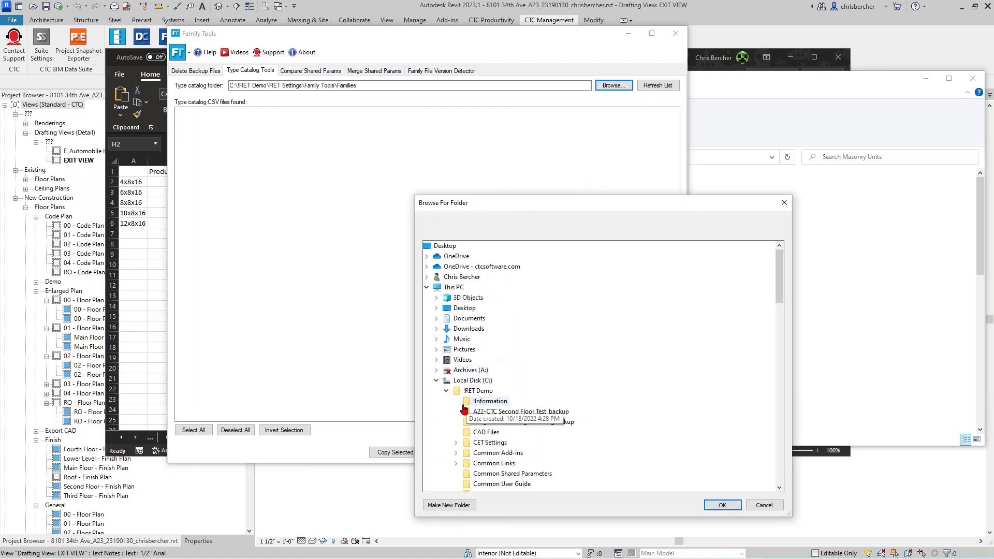
scroll(469, 397, down, 2)
scroll(470, 399, down, 4)
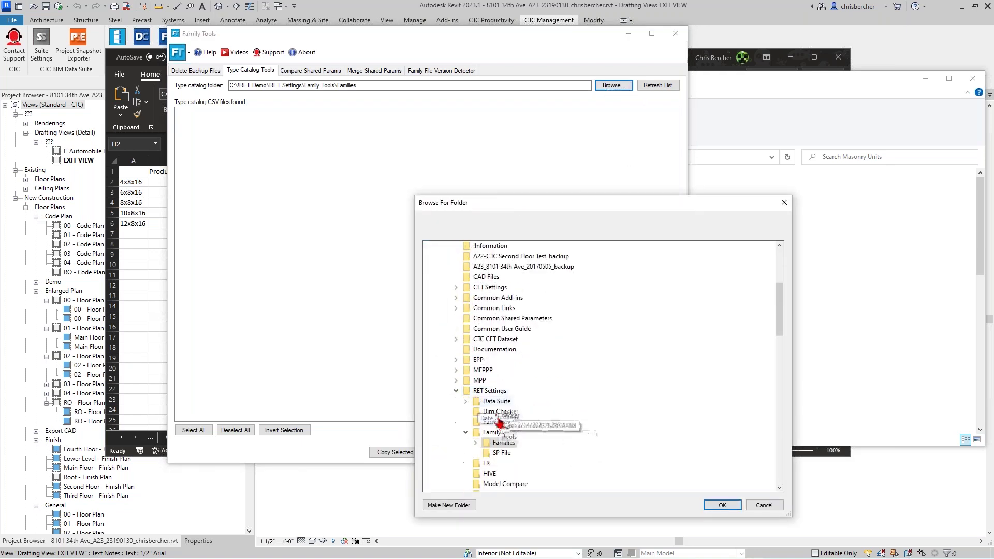
click(475, 412)
scroll(564, 412, down, 1)
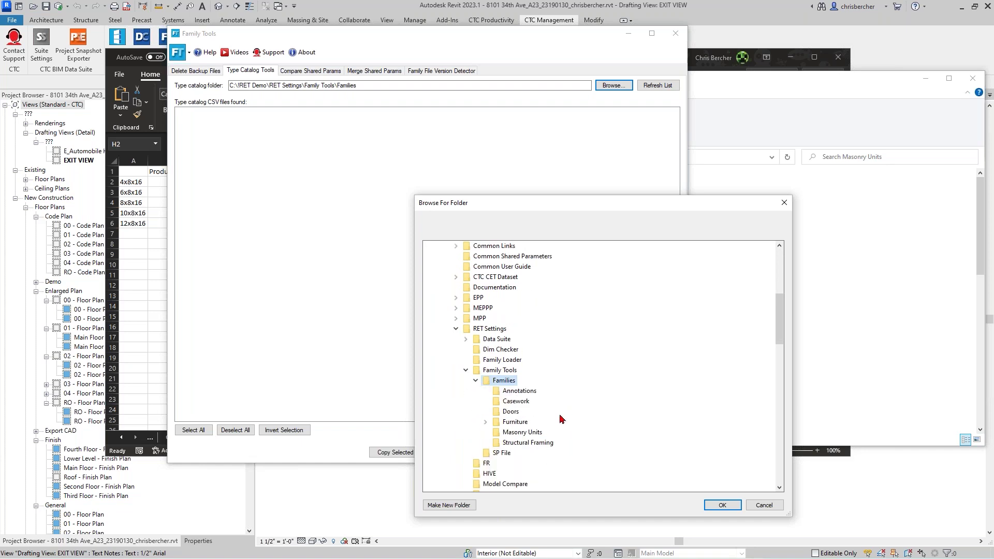
click(521, 432)
click(722, 505)
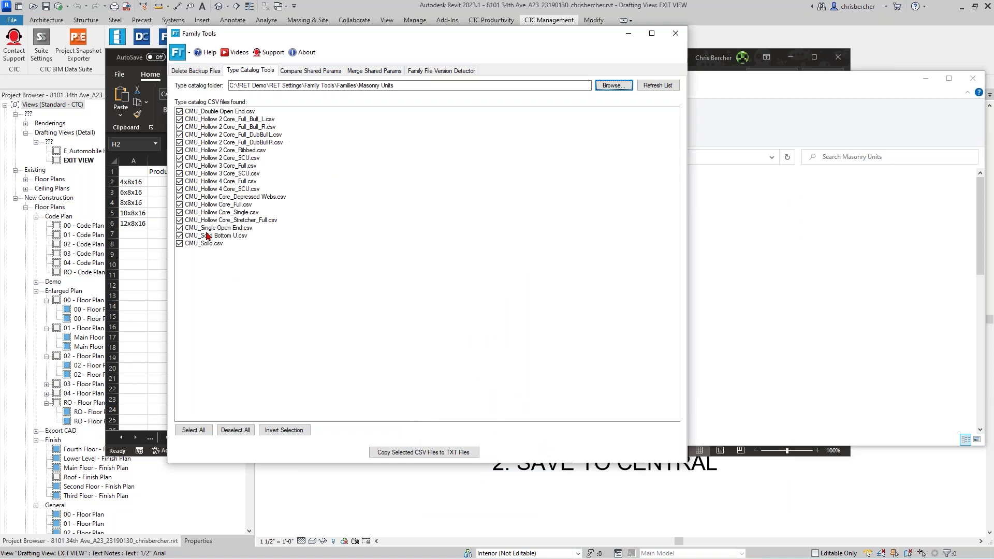
Step: Copy only CMU_Solid.csv and CMU_Hollow Core_Stretcher_Full.csv to TXT type catalog files
click(233, 431)
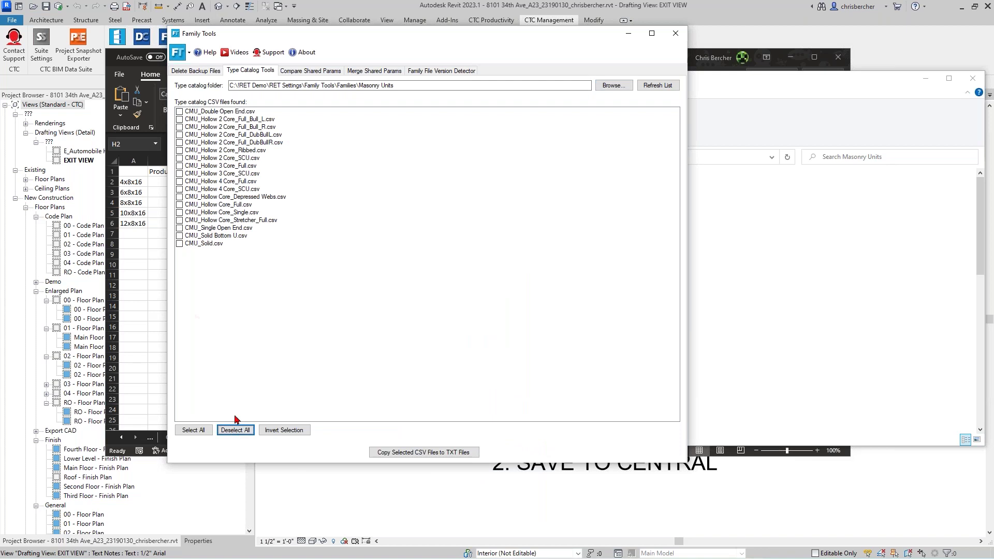
click(180, 245)
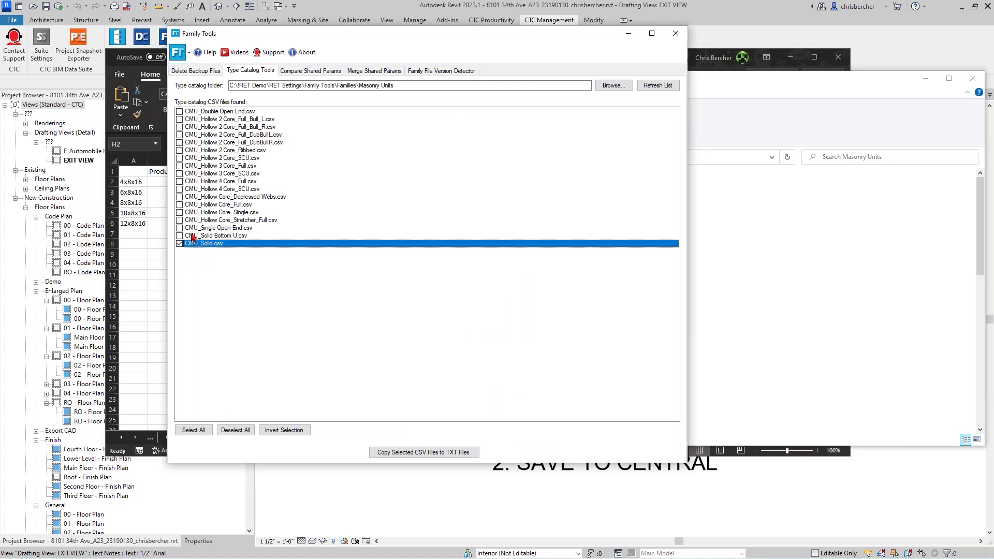
click(180, 220)
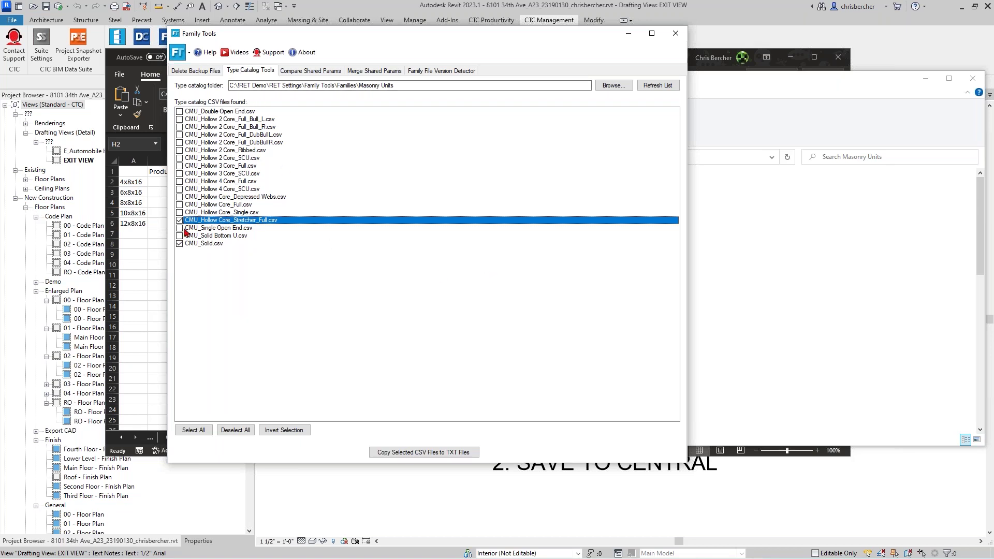
click(395, 453)
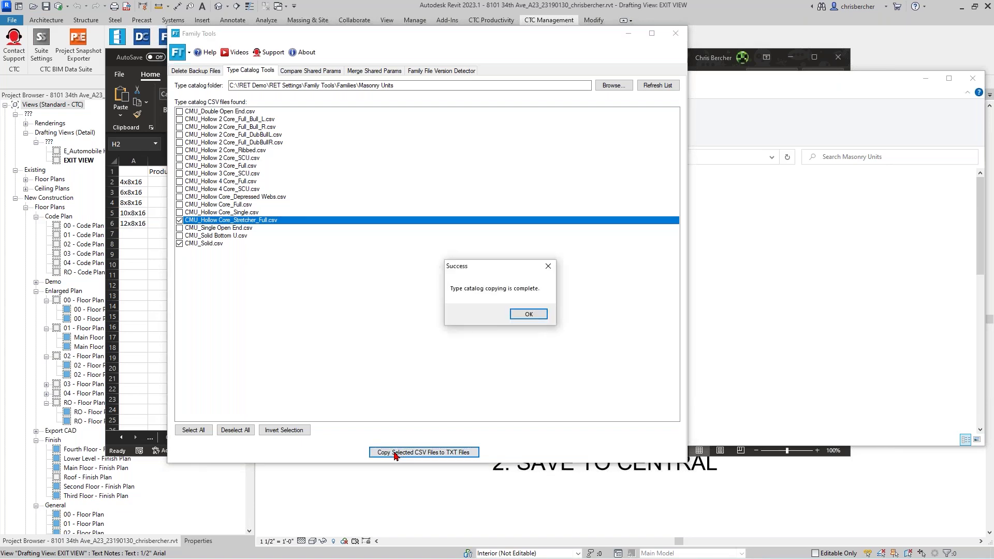
click(527, 314)
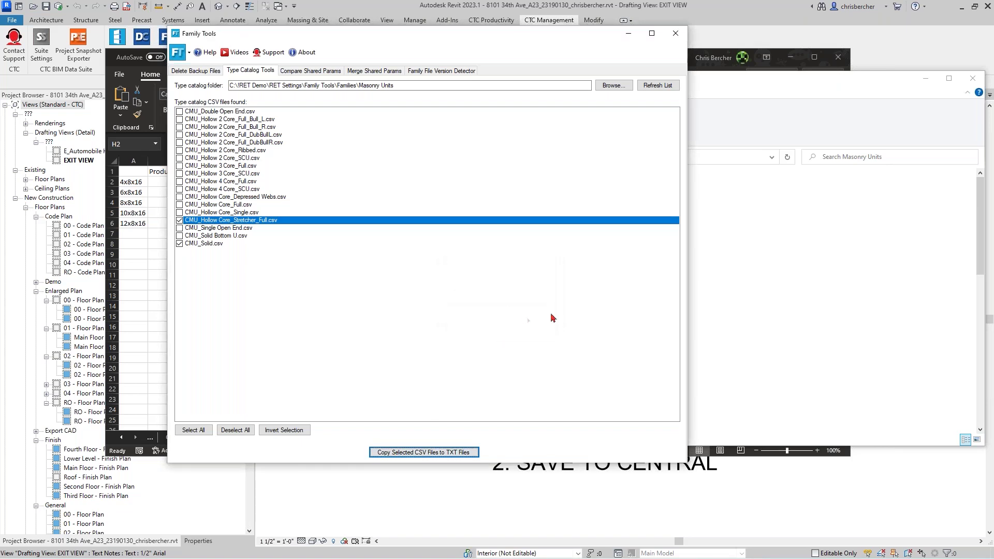
Step: Check the CMU_Solid and CMU_Hollow Core_Stretcher_Full TXT files in the Masonry Units folder, and return to Family Tools
click(853, 126)
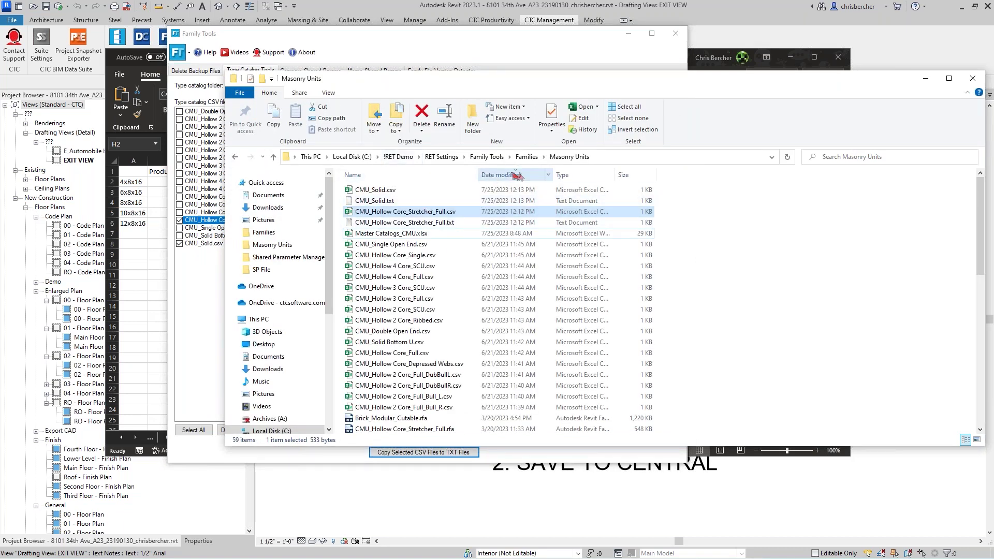
click(409, 200)
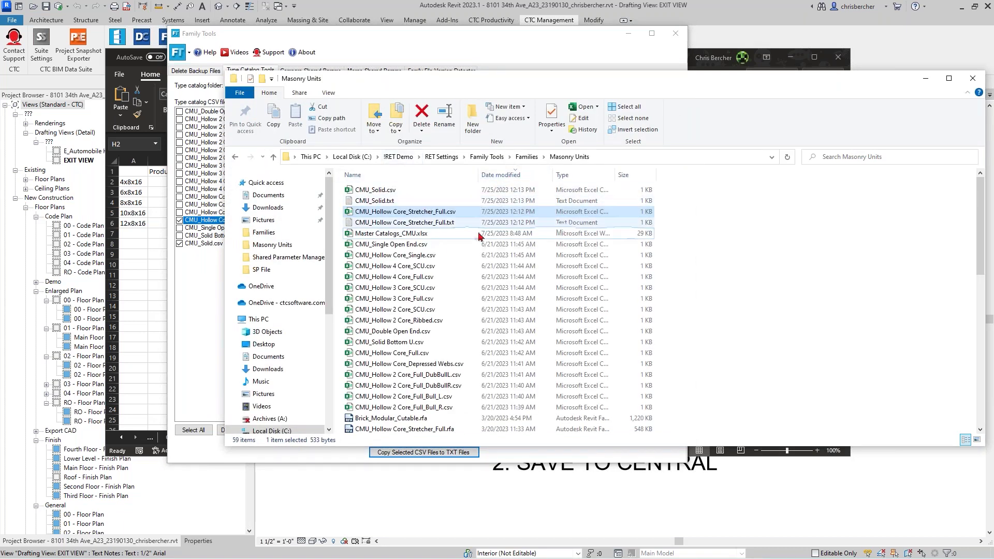
click(408, 223)
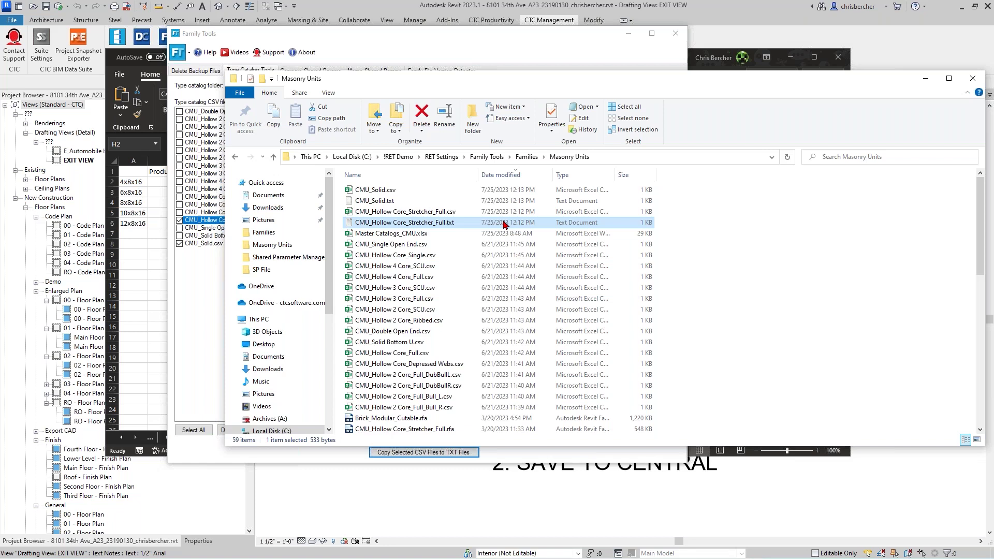
click(457, 59)
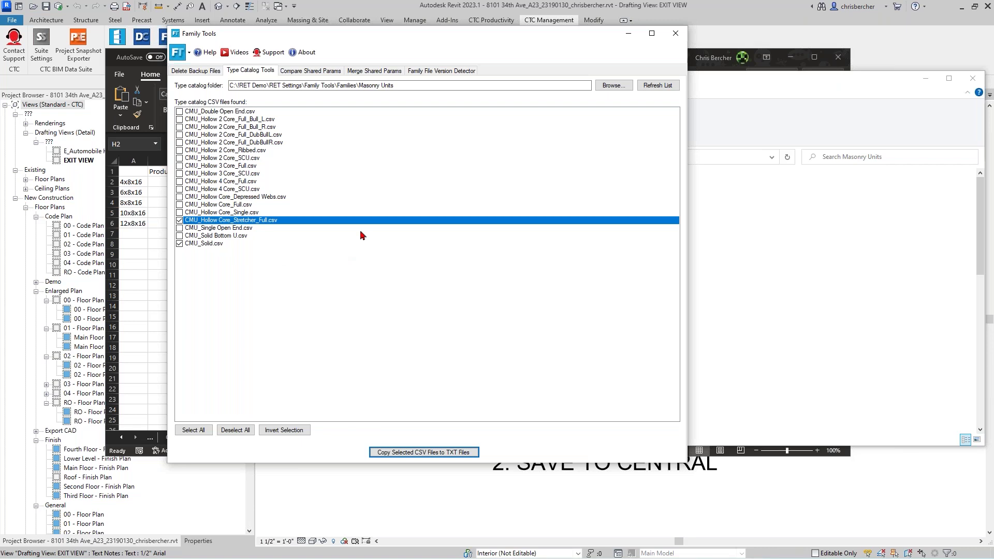
click(417, 84)
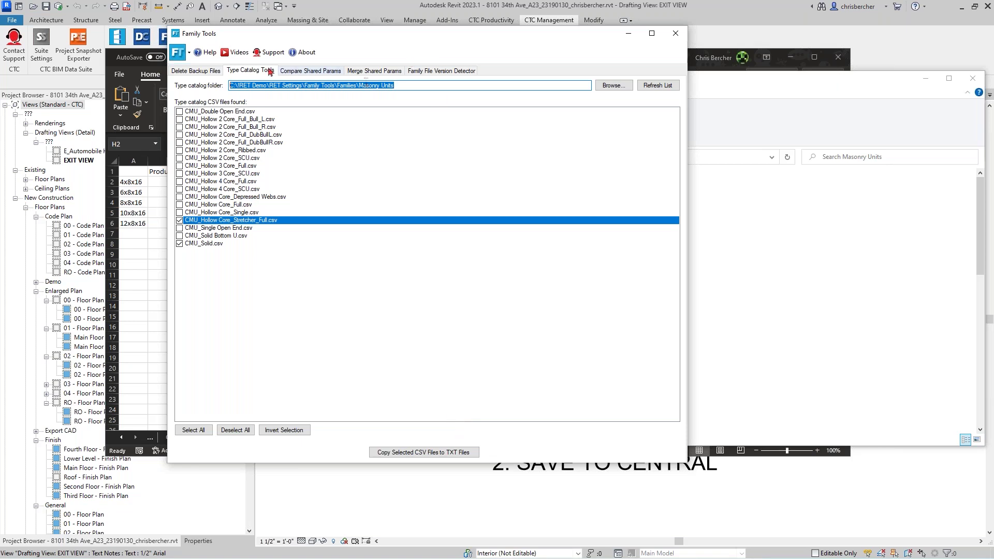
Step: In the shared parameter comparison, load Company Shared Parameters.txt from the Shared Parameter Manager folder as file 1
click(289, 70)
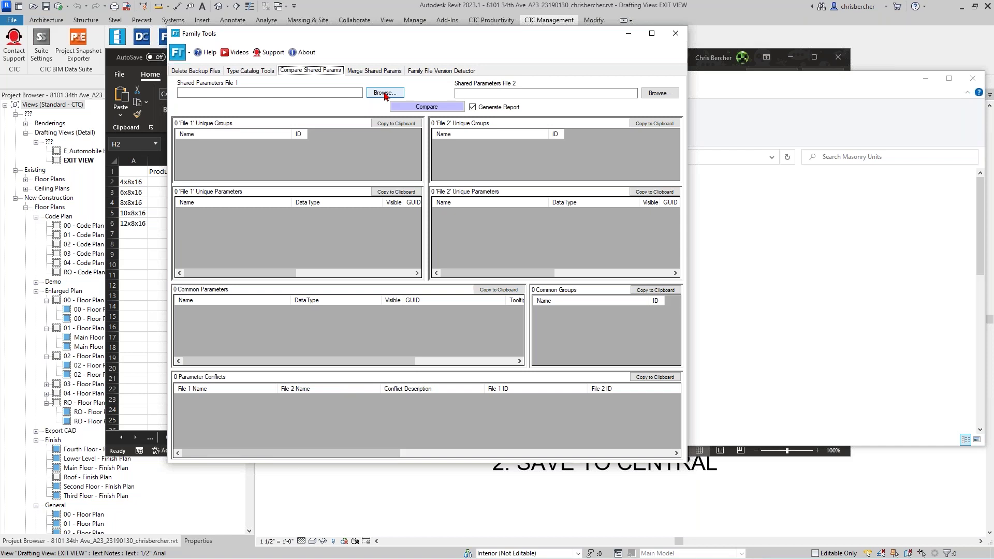
click(385, 93)
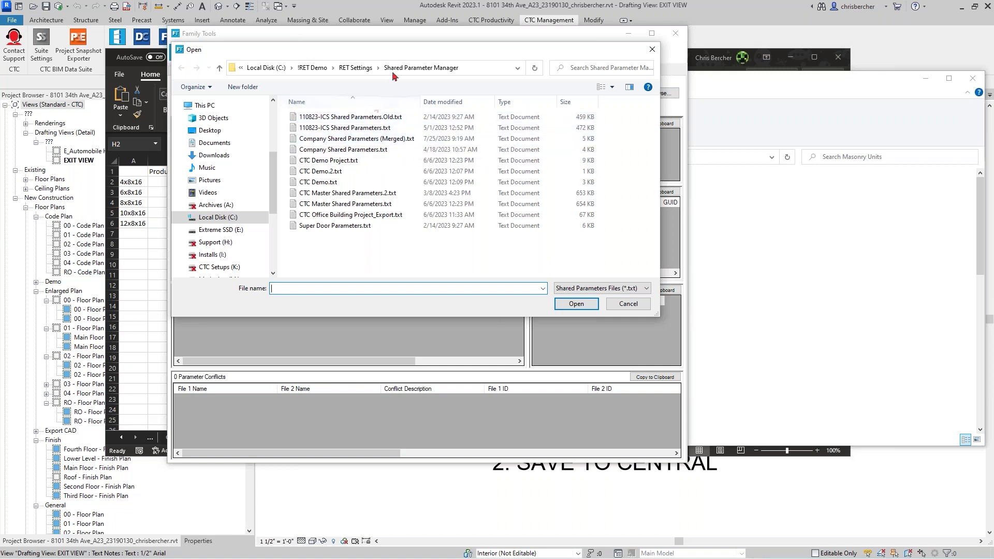
drag(402, 58, 433, 108)
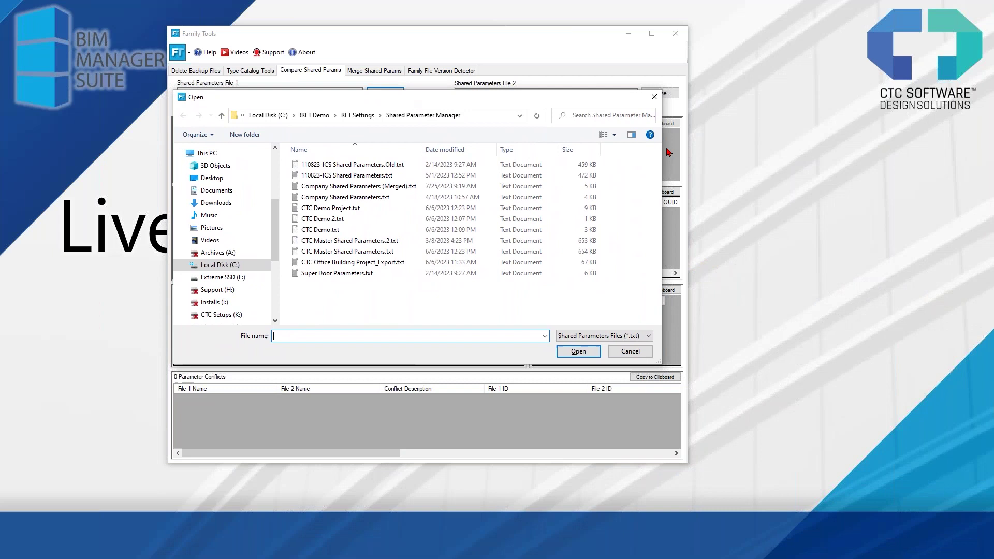
key(alt+Tab)
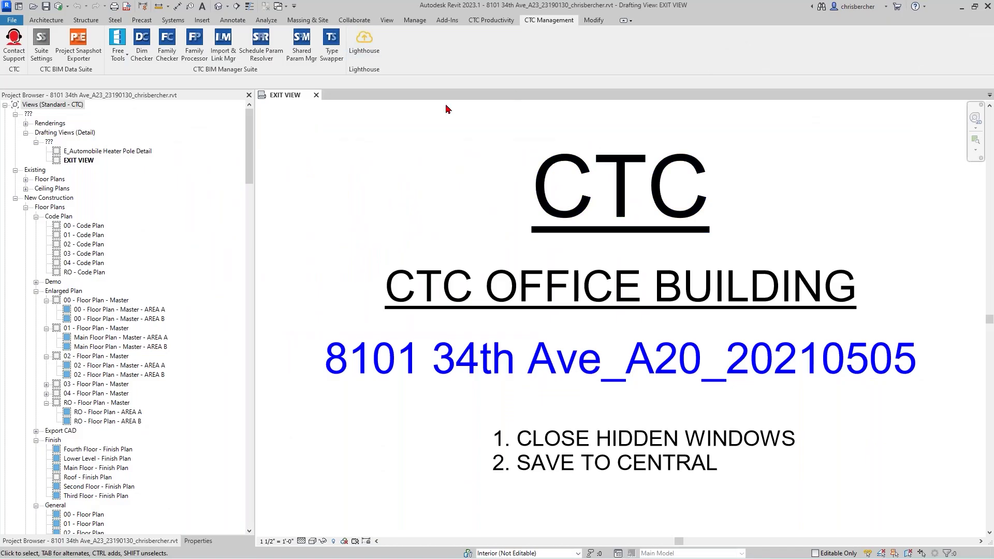
key(alt+Tab)
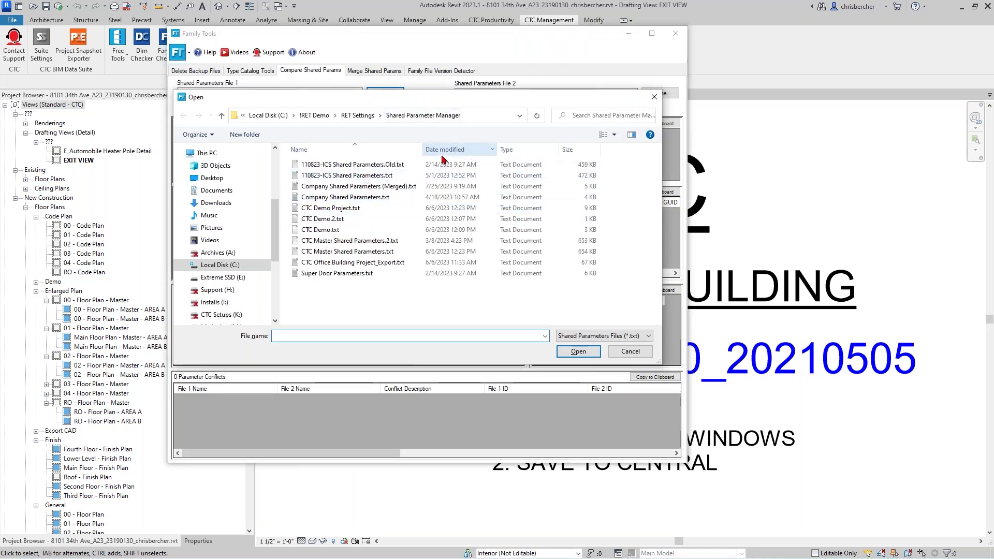
click(369, 199)
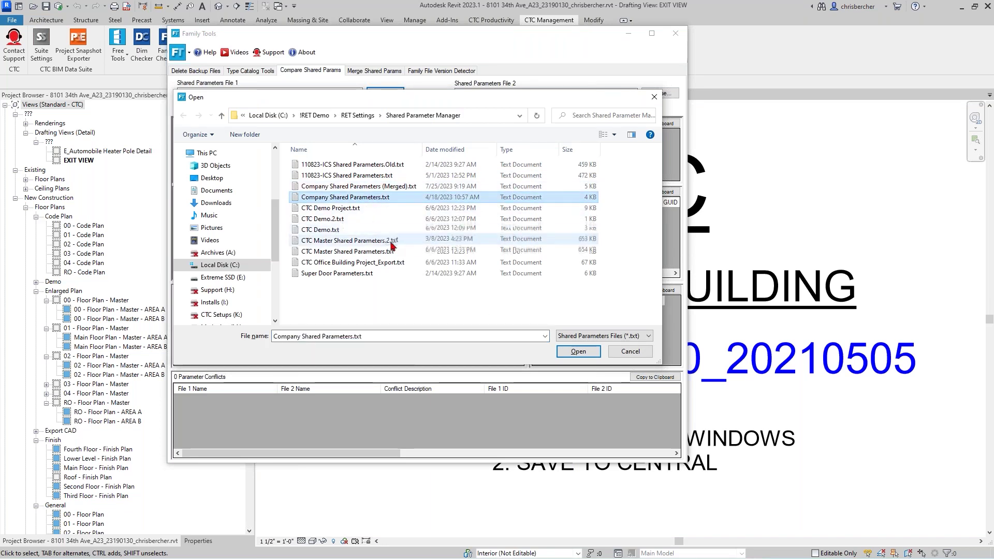
click(578, 352)
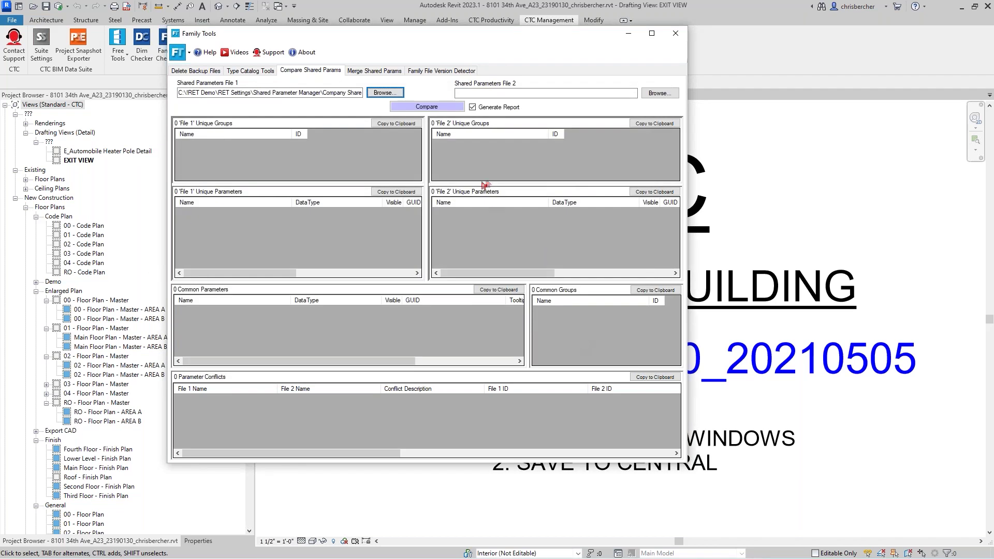
Step: Load CTC Project A.txt from the Family Tools SP File folder as file 2 and compare the two files with a report
click(659, 93)
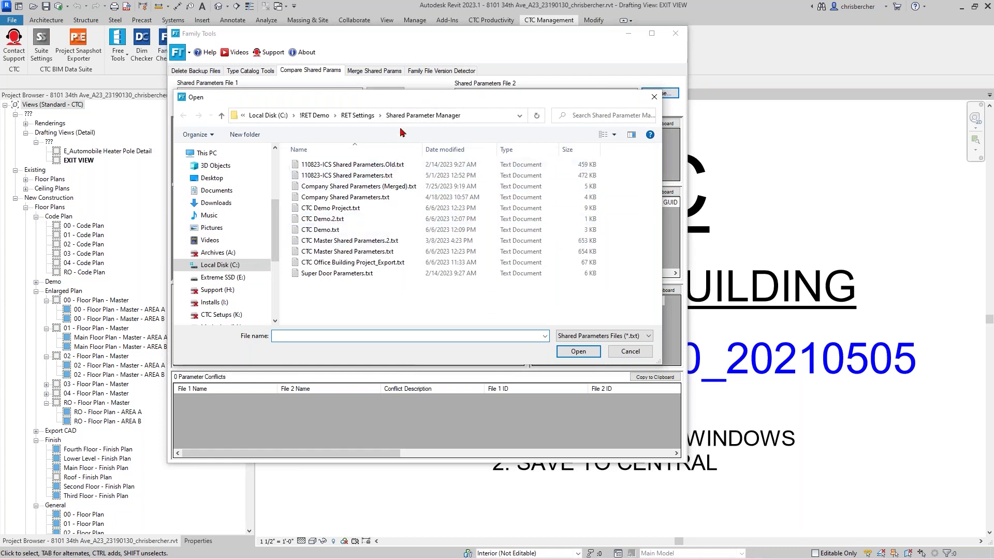
click(357, 116)
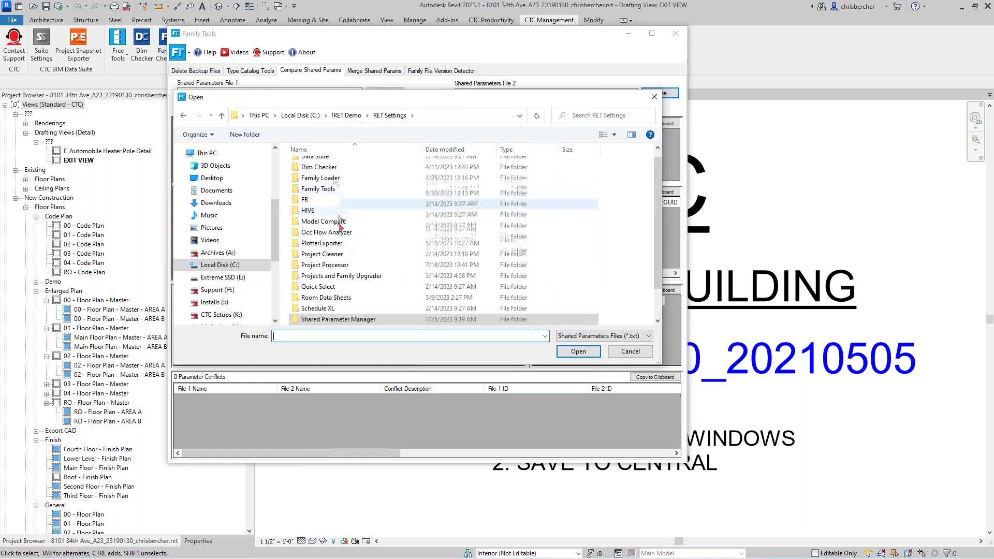
double_click(324, 190)
double_click(313, 175)
click(321, 175)
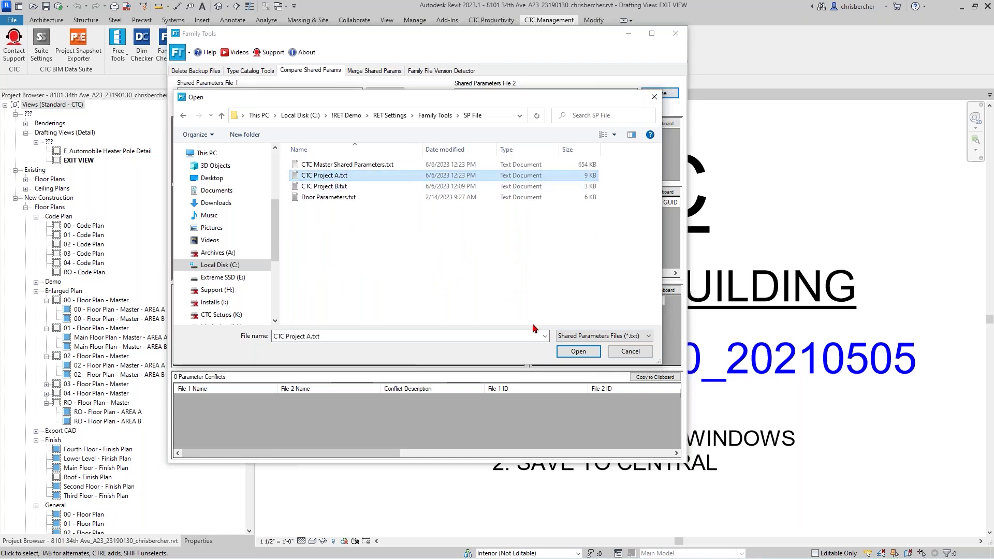
click(578, 351)
click(427, 106)
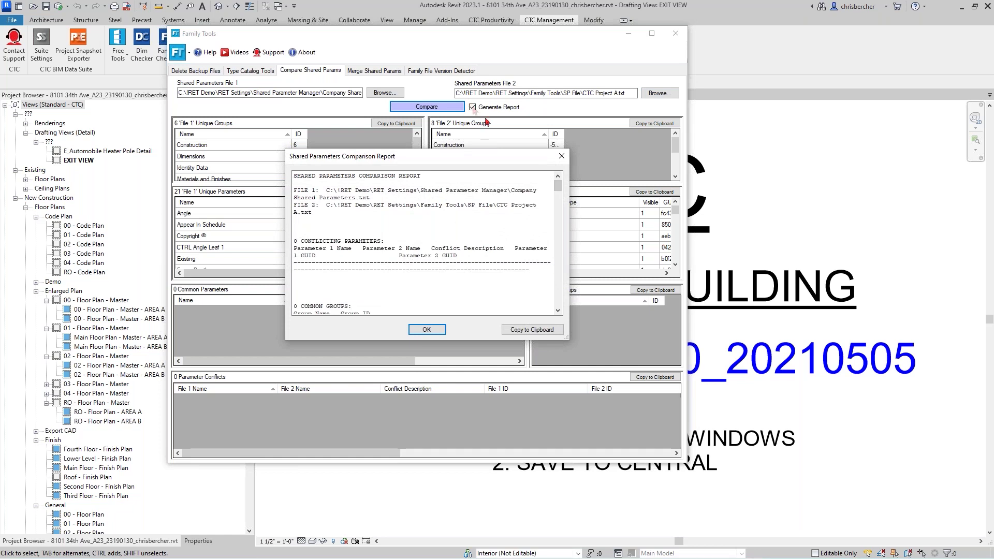
Step: Enlarge the comparison report, read through its conflicts, common items and unique groups and parameters, and close it
drag(507, 167, 461, 121)
drag(522, 294, 750, 383)
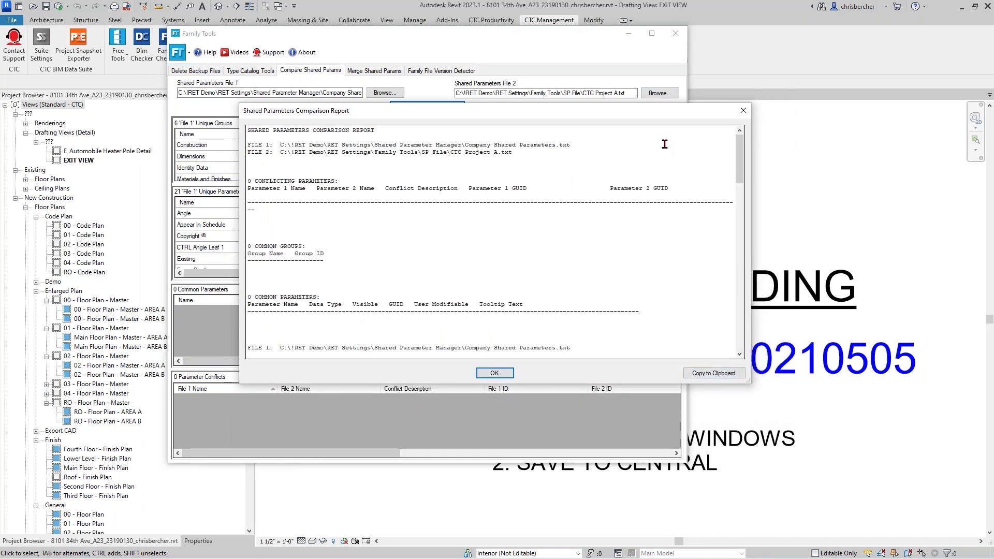
scroll(289, 234, down, 4)
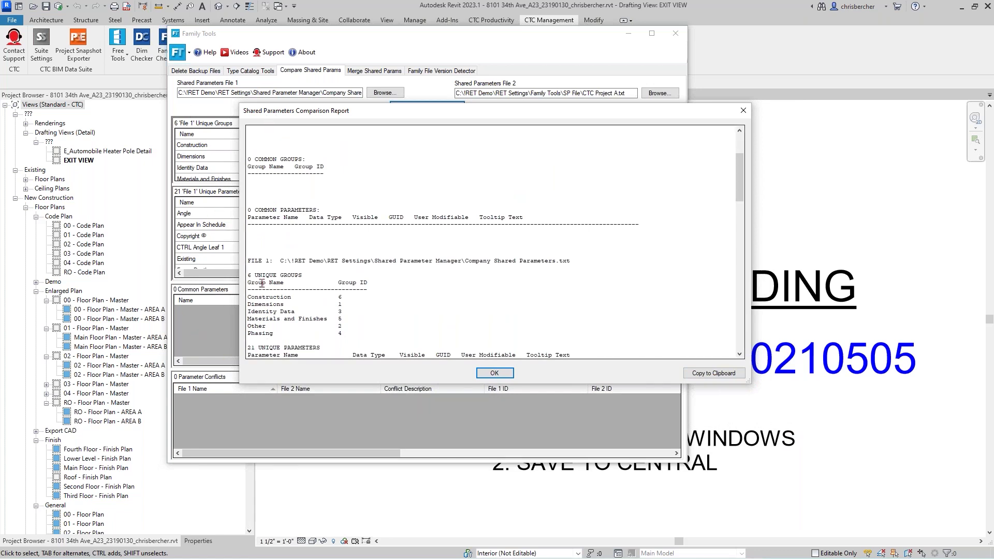
scroll(417, 237, down, 6)
scroll(417, 237, down, 9)
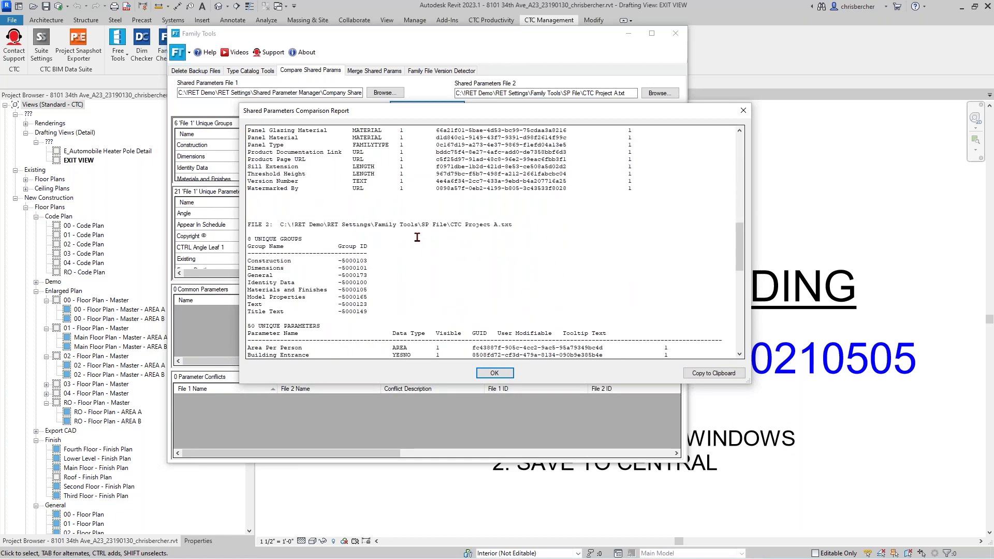
click(707, 376)
scroll(437, 253, down, 5)
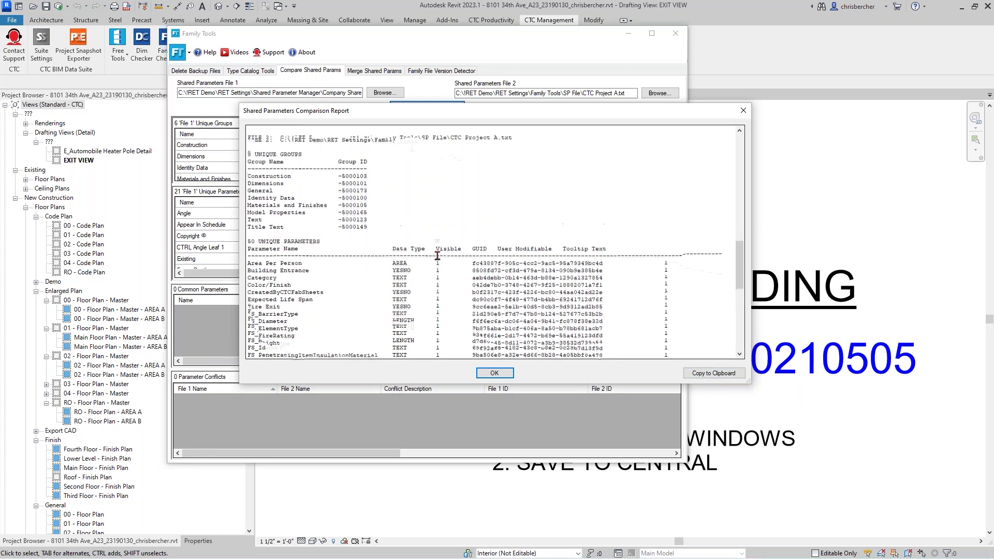
scroll(435, 249, up, 20)
scroll(365, 287, down, 20)
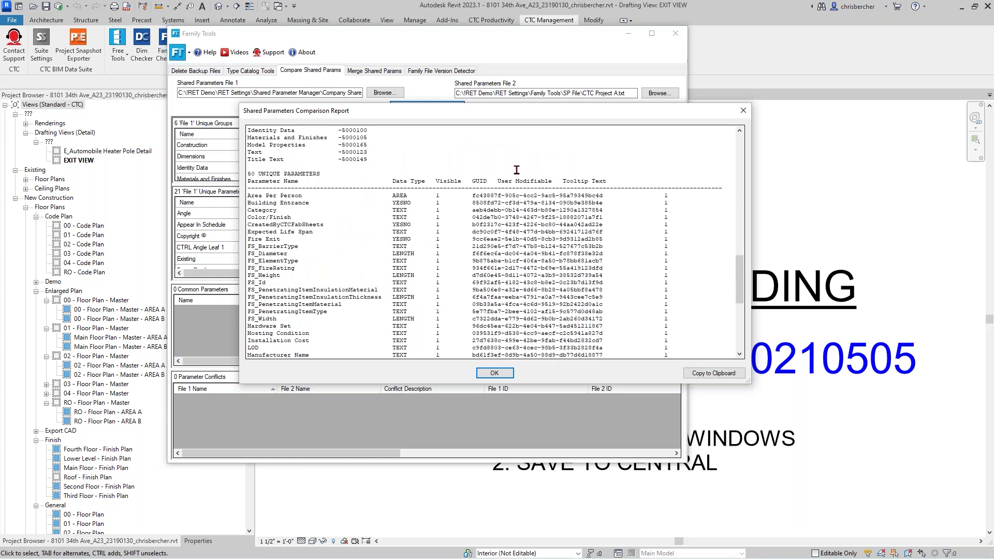
click(496, 374)
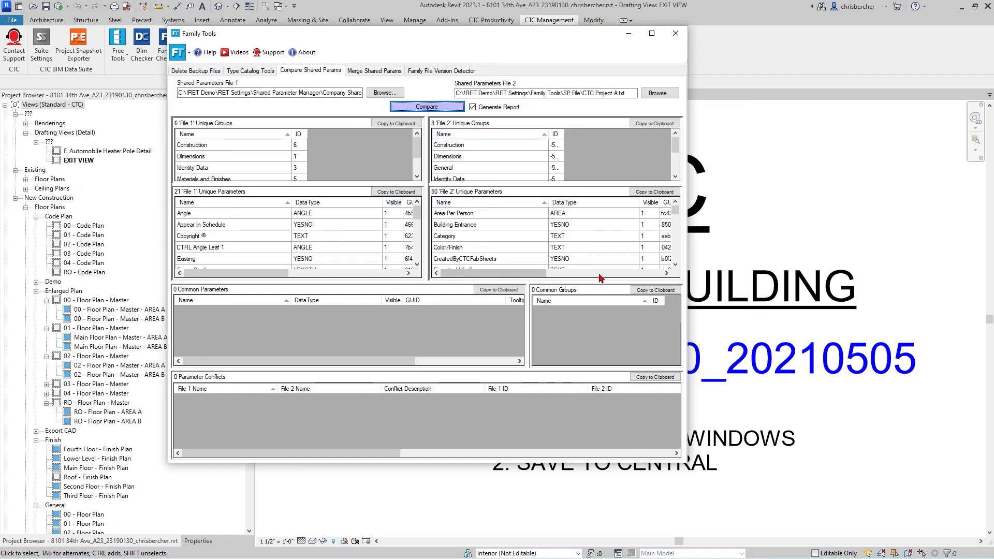
Step: Widen the Family Tools window and review both compared file paths and the common parameters list
drag(689, 251, 734, 248)
drag(317, 94, 384, 98)
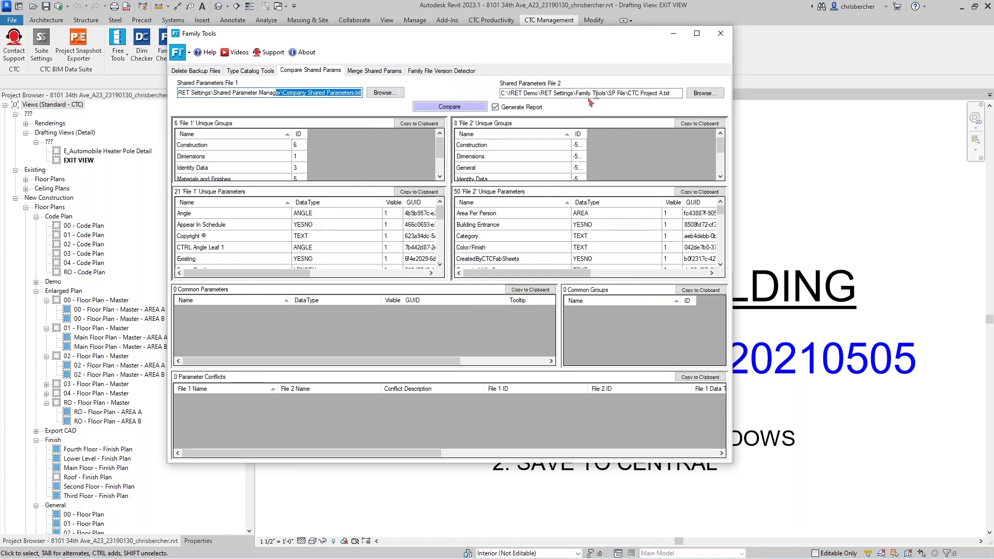
drag(671, 93, 617, 93)
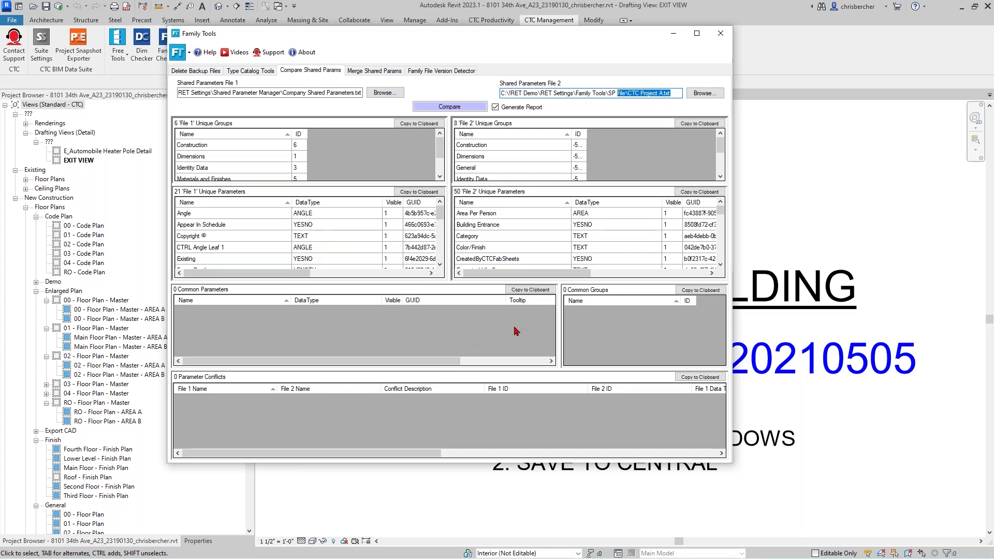
drag(335, 364, 360, 363)
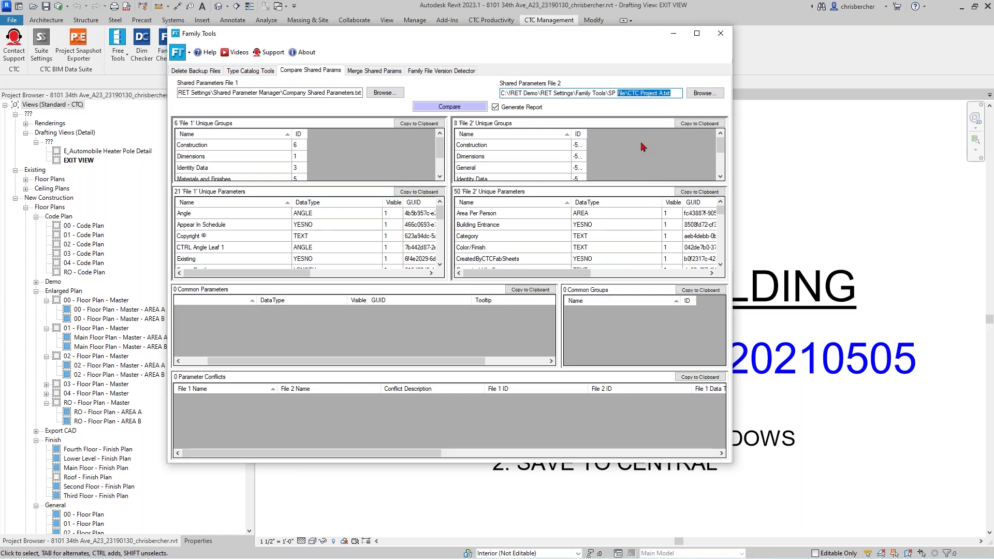
drag(280, 93, 354, 61)
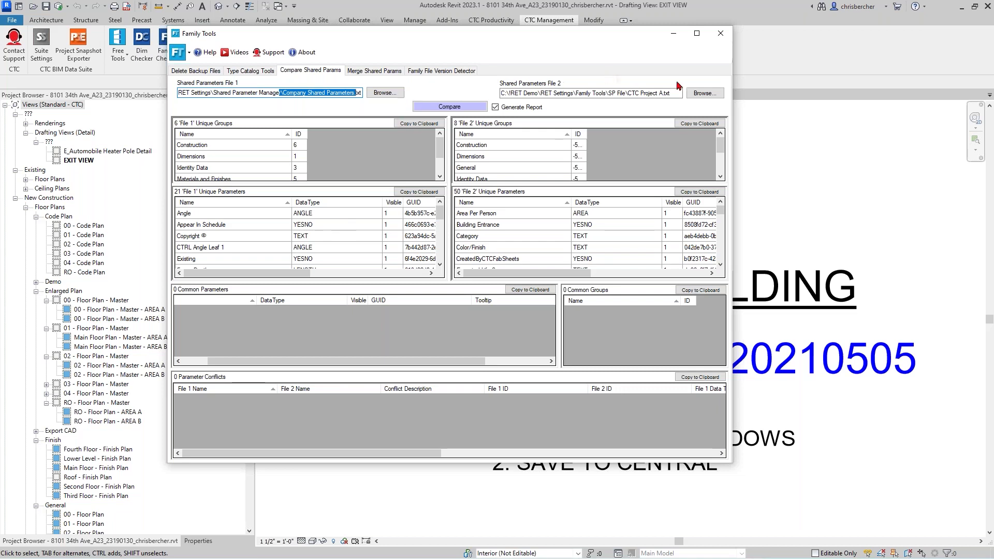
Step: Replace file 1 with CTC Master Shared Parameters.txt, rerun the comparison, and view the common parameters after closing the report
click(382, 93)
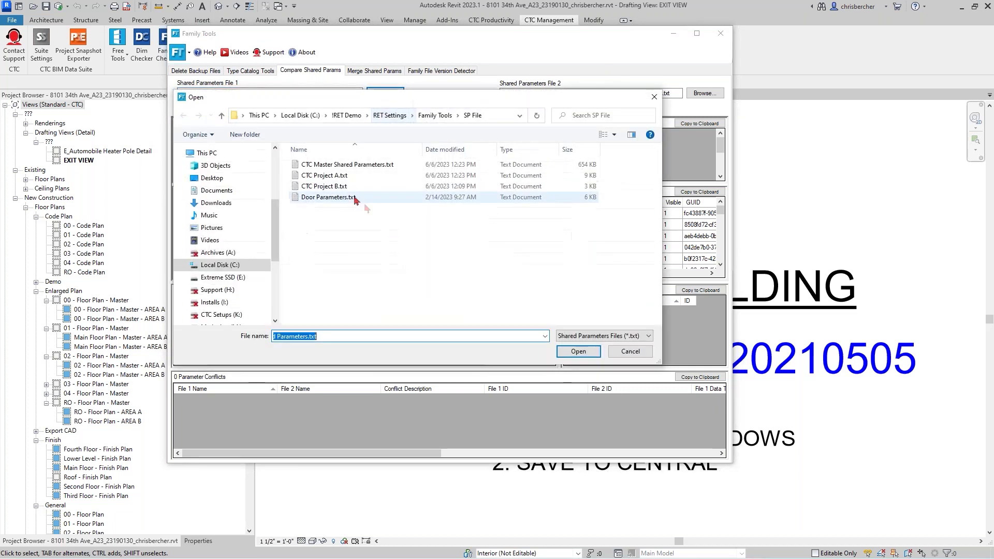
click(343, 164)
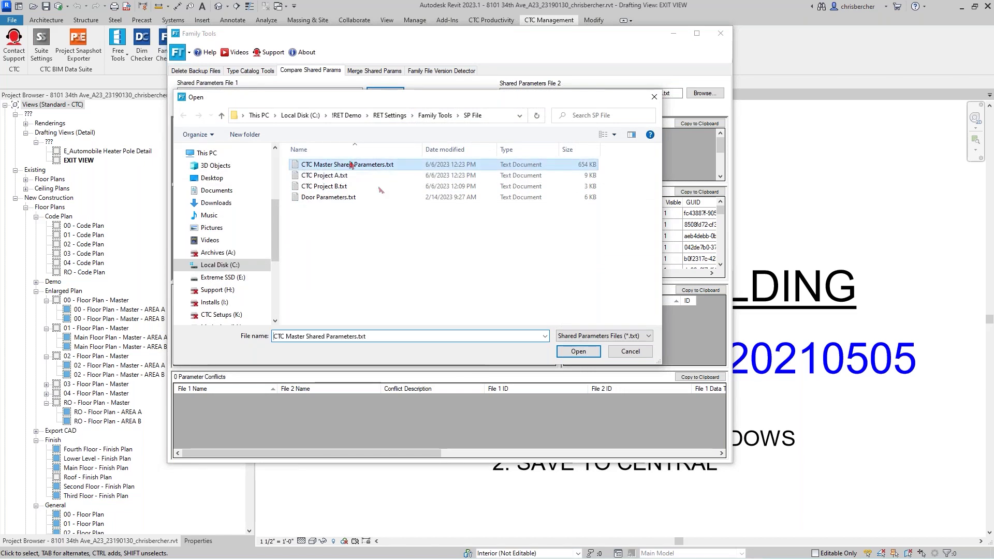
click(578, 352)
click(449, 106)
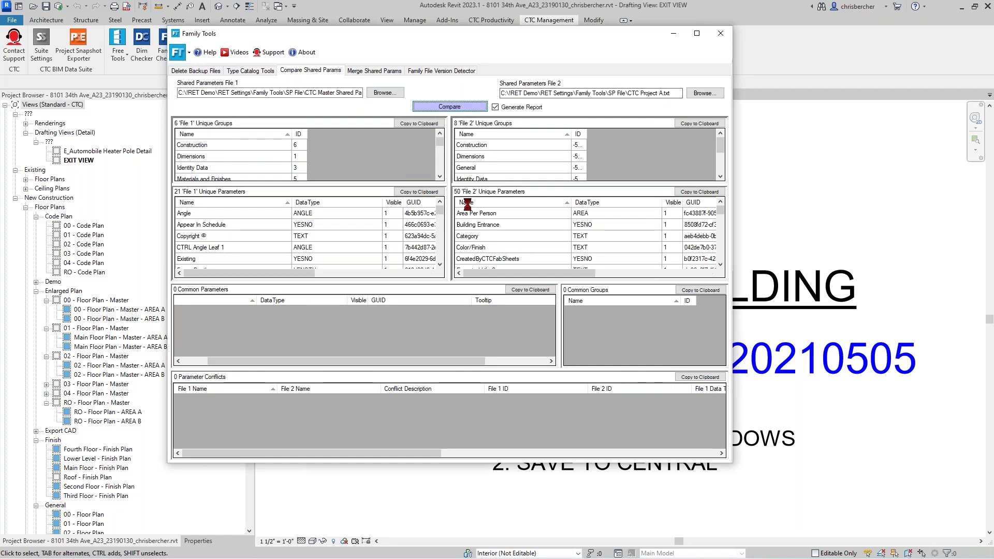
click(447, 331)
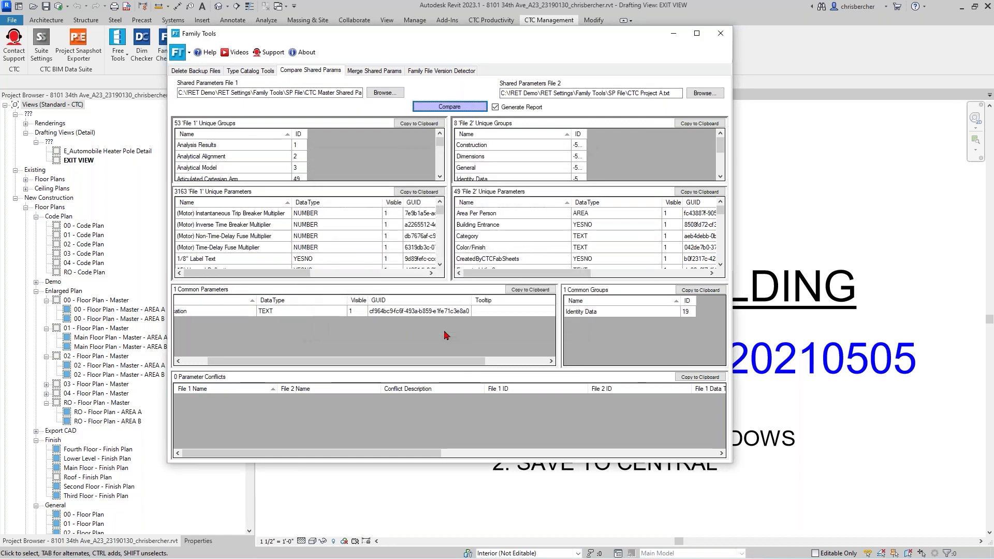
drag(396, 361, 370, 367)
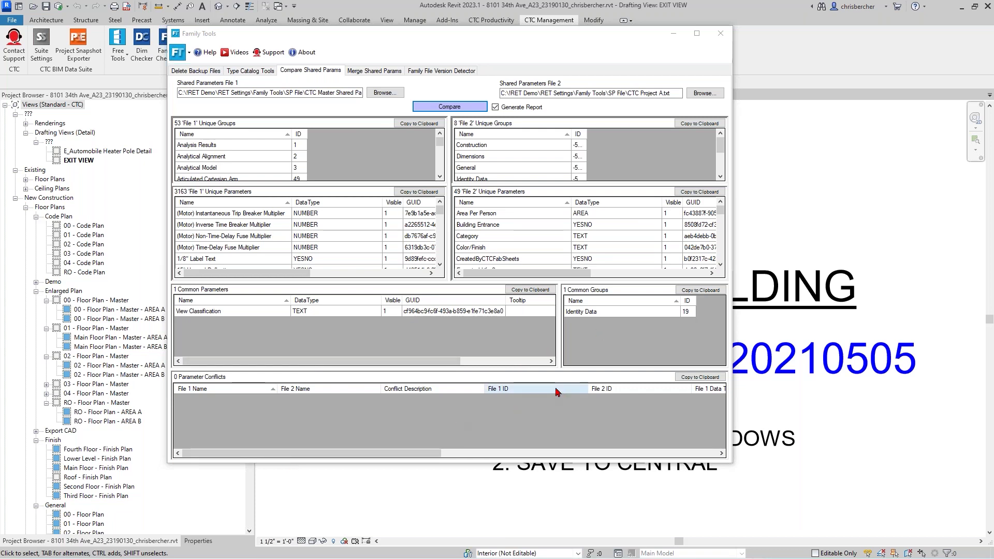
Step: Replace file 2 with CTC Project B.txt, rerun the comparison against the master file, and close the report
click(716, 94)
click(324, 187)
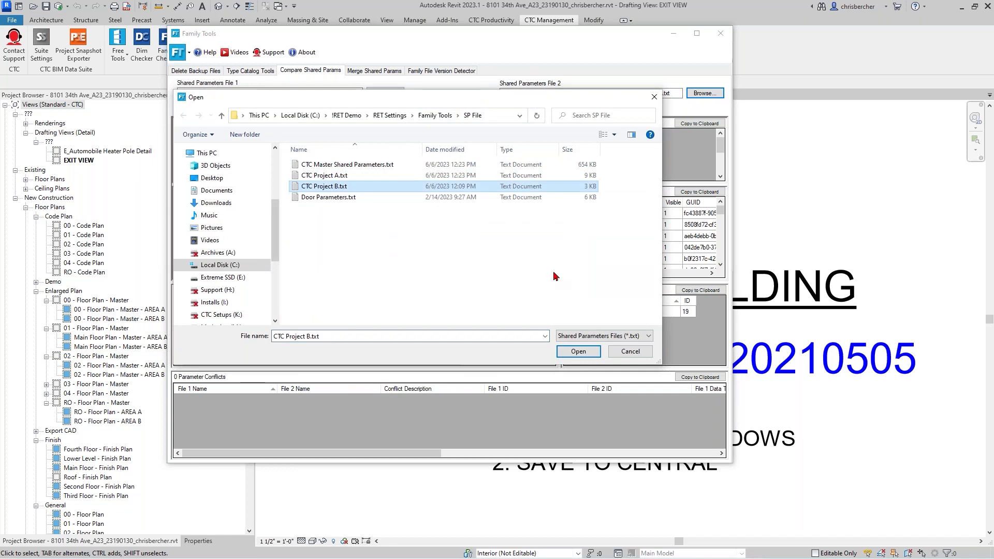
click(578, 352)
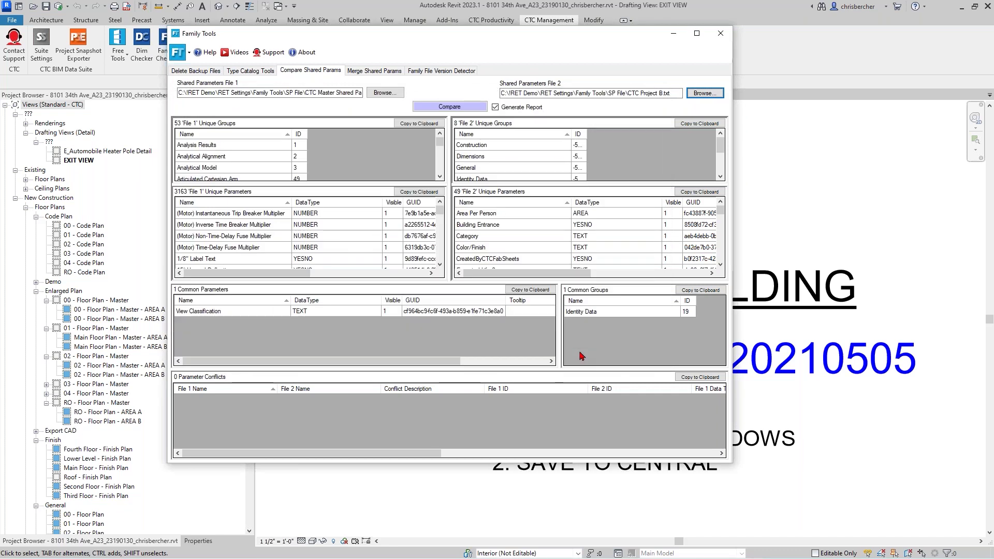
click(444, 107)
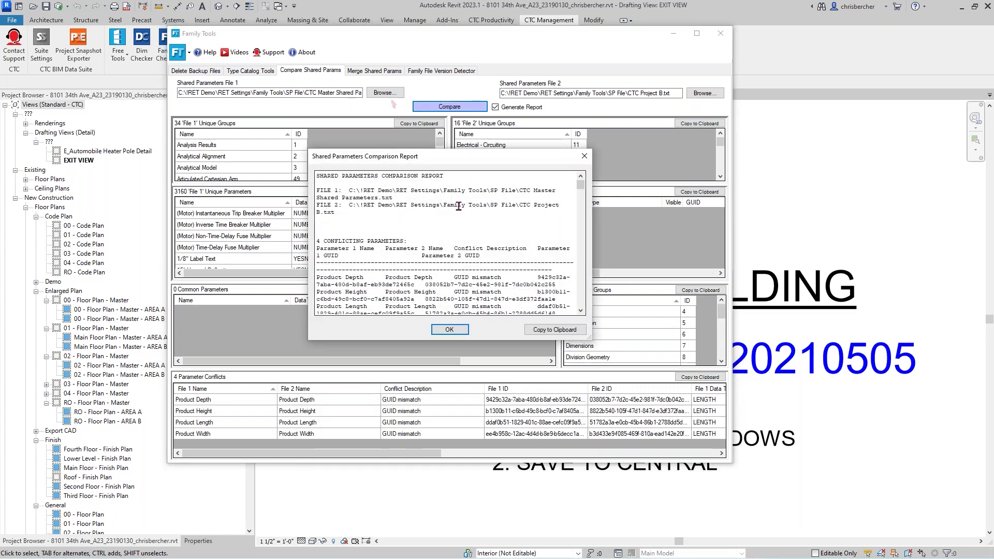
click(449, 330)
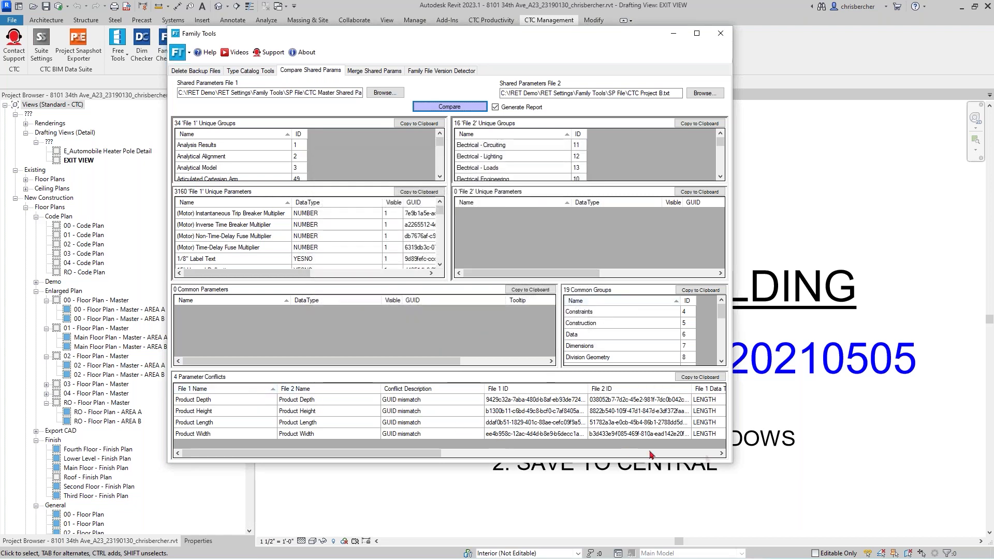
Step: Open the shared parameter merge tool and set CTC Project A.txt as the FROM shared parameters file
mouse_move(734, 464)
mouse_down()
mouse_move(735, 489)
mouse_move(740, 481)
mouse_up()
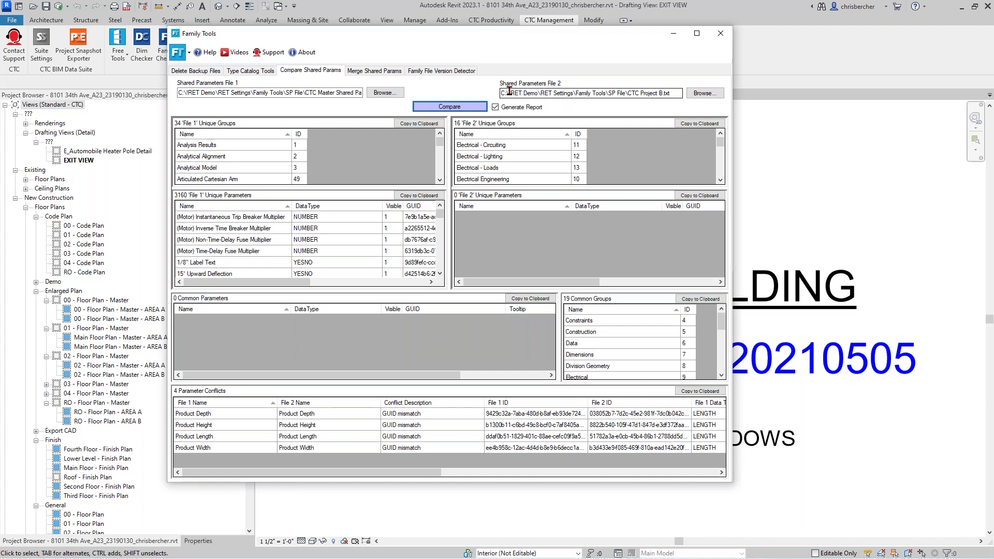
click(398, 69)
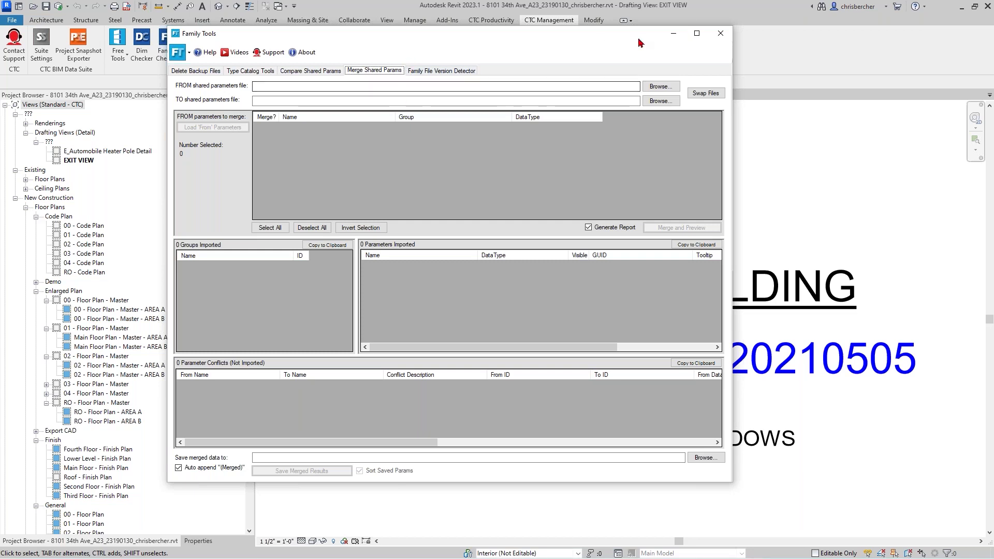
click(660, 86)
click(380, 176)
click(578, 351)
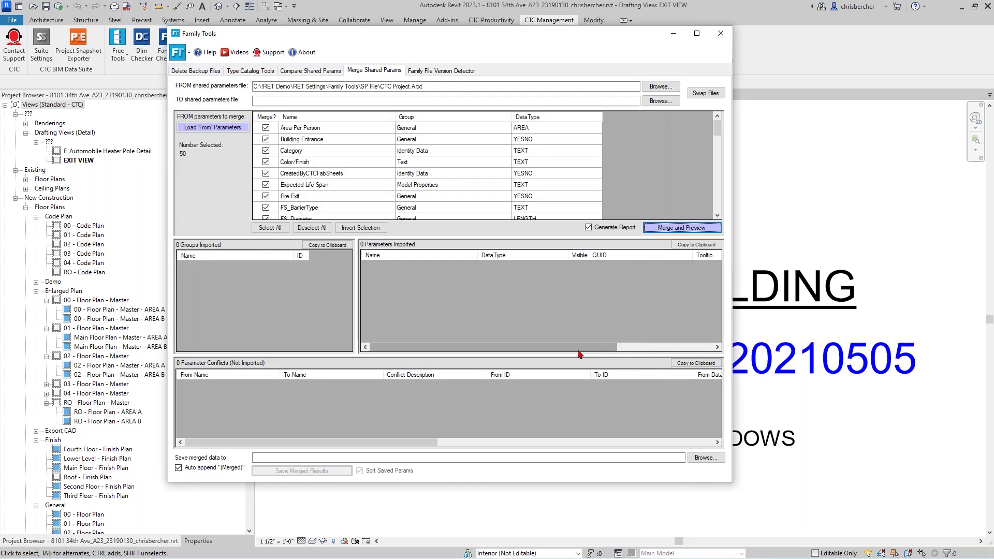
Step: Set CTC Master Shared Parameters.txt as the TO file and load the FROM parameters for merging
click(660, 101)
click(384, 165)
click(574, 352)
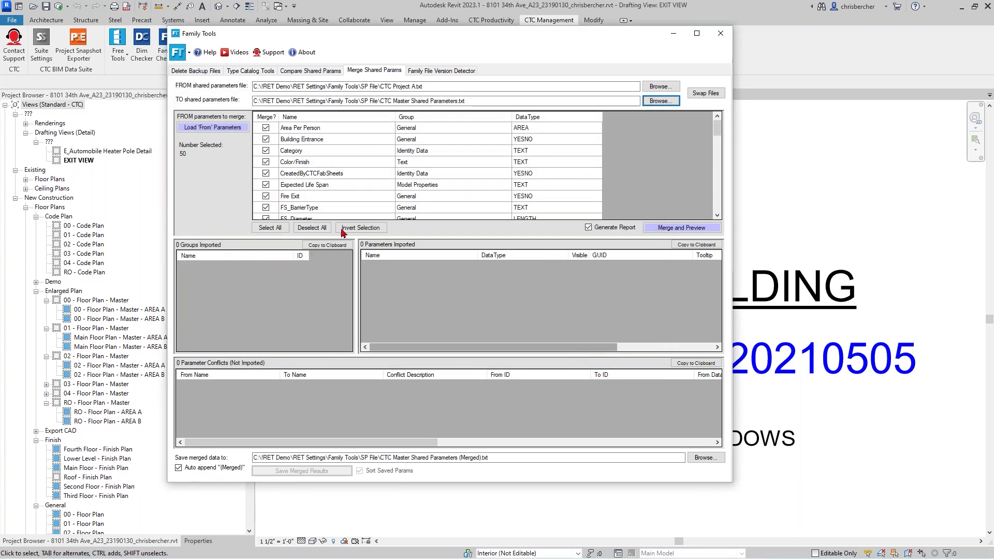
click(213, 128)
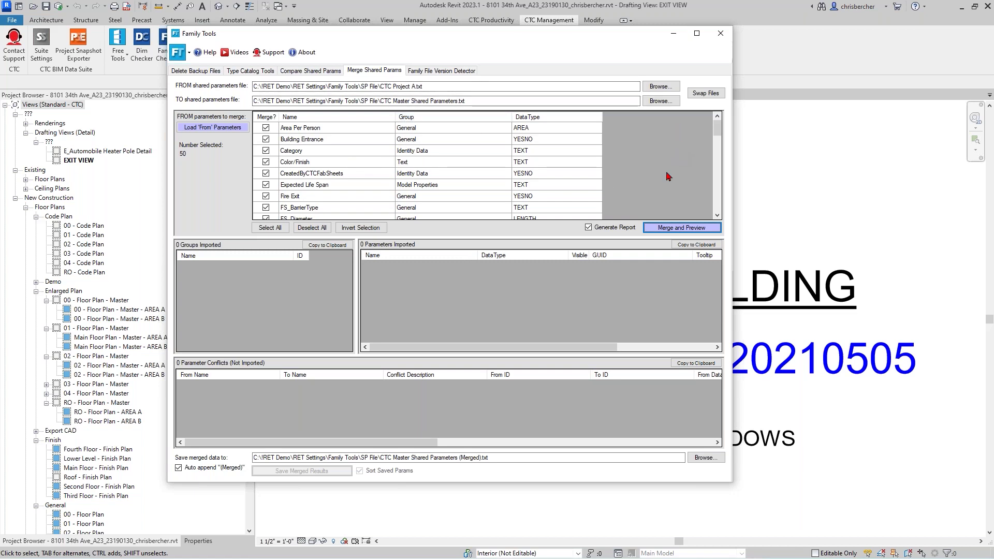
Step: Merge and preview all selected parameters, close the results report, and look through the imported parameters list
click(687, 227)
click(680, 230)
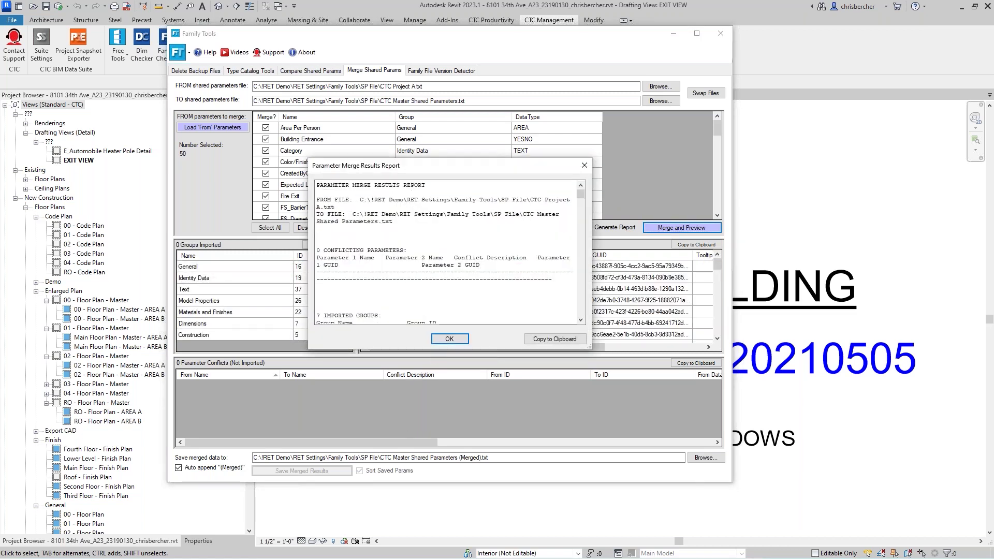
click(449, 338)
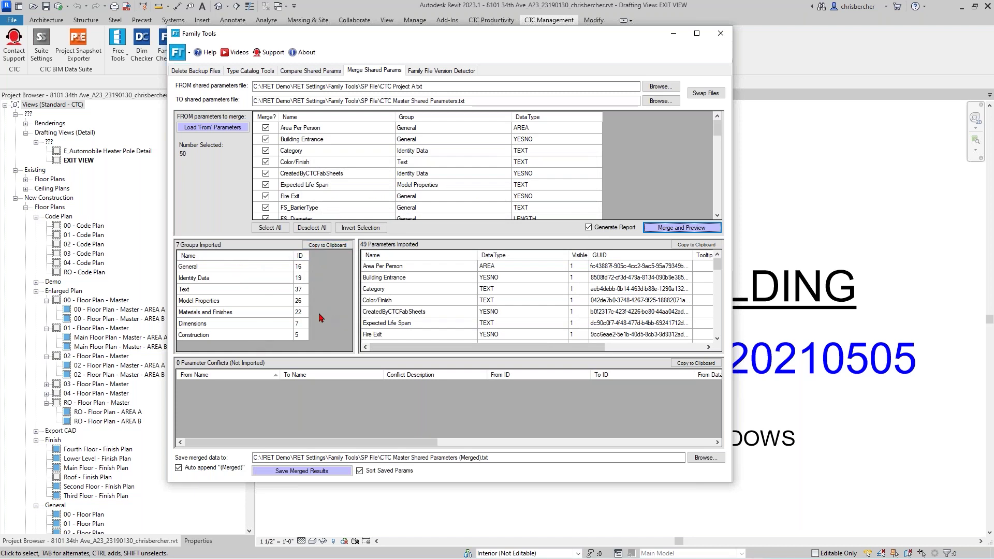
scroll(400, 267, down, 10)
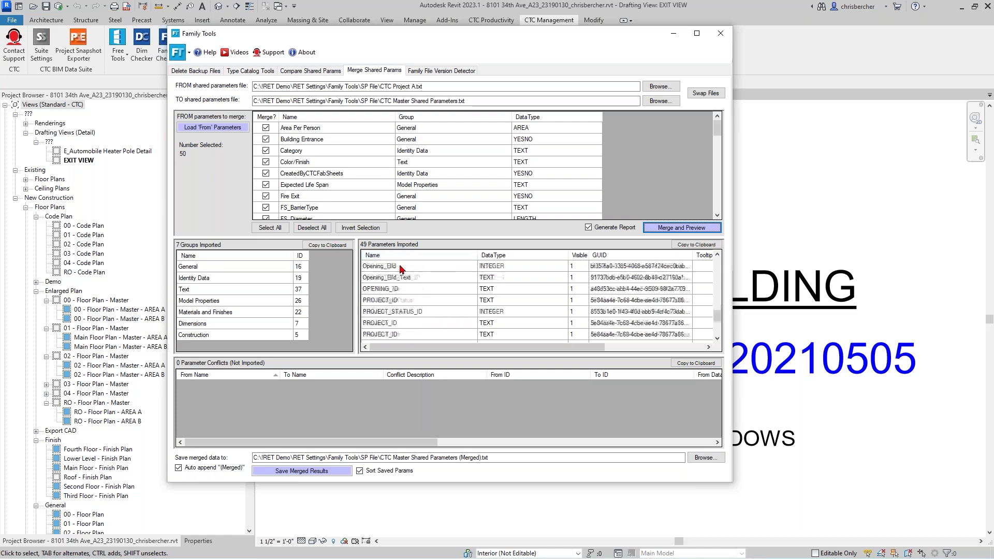
scroll(399, 267, up, 4)
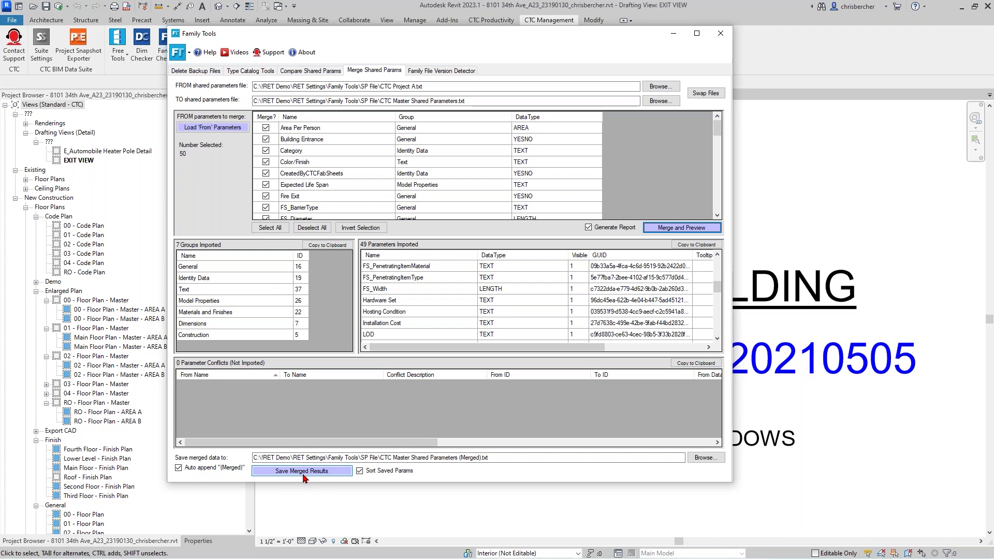
Step: Review the "(Merged)" suffix in the save path, then switch to File Explorer and inspect the parameter files in the SP File folder
drag(482, 456, 459, 456)
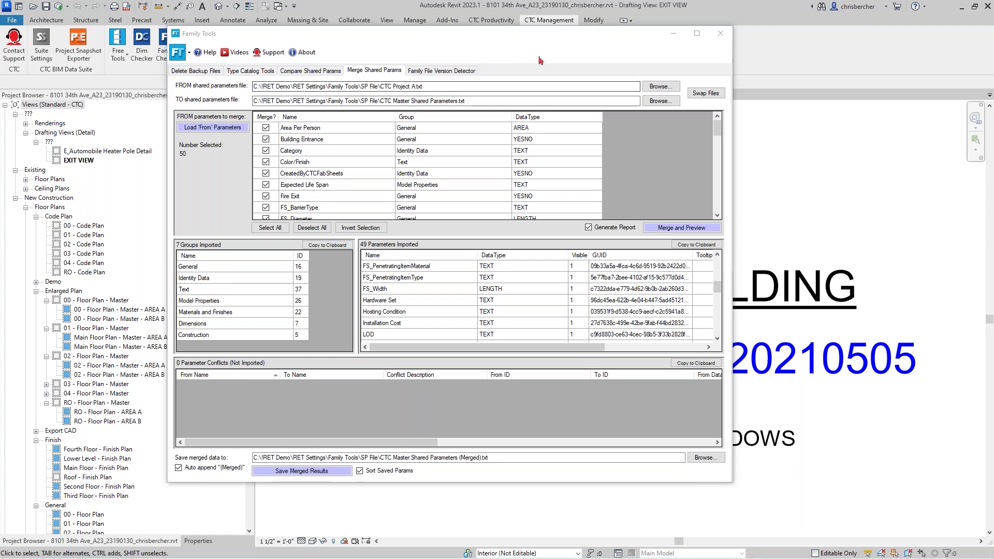
drag(563, 35, 736, 36)
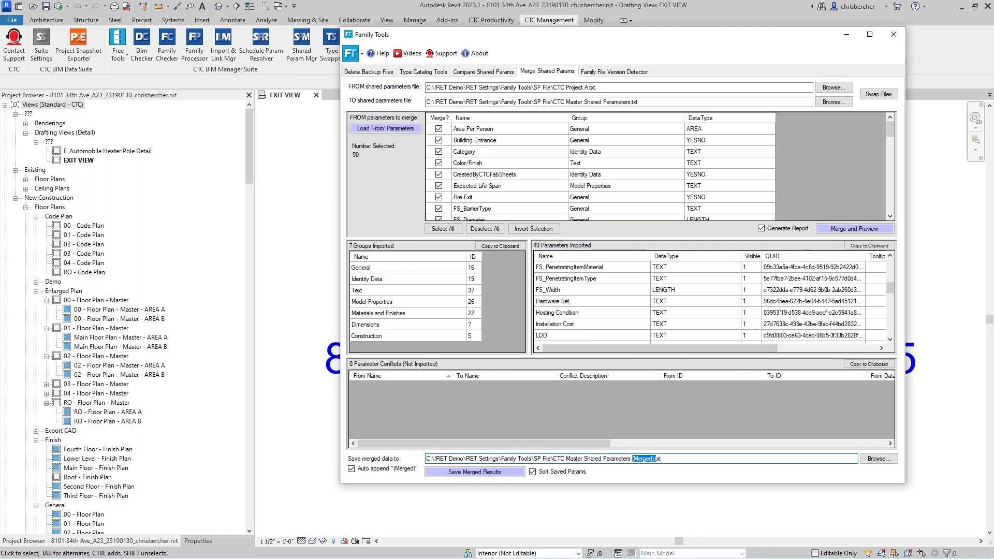
click(745, 505)
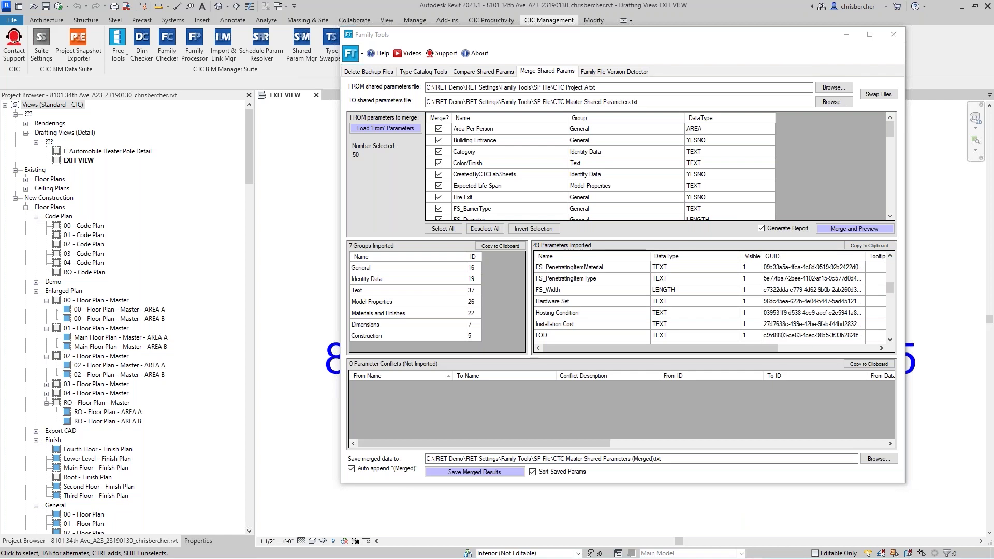
key(alt+Tab)
click(232, 231)
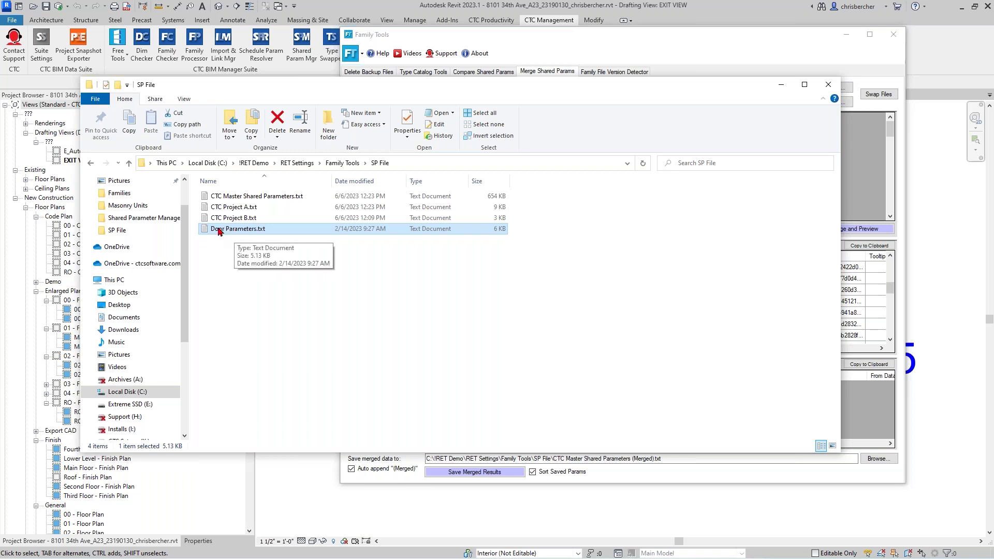
click(240, 220)
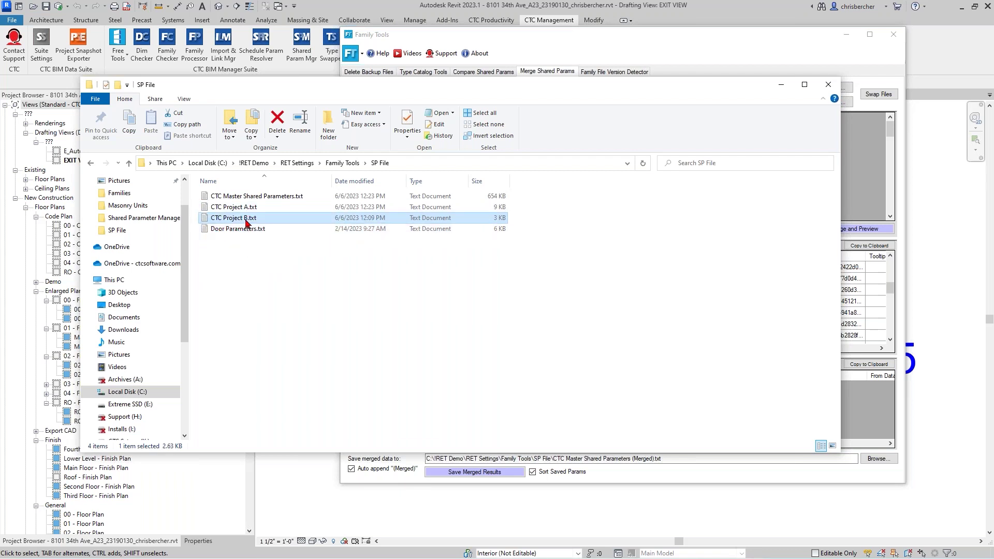
click(288, 283)
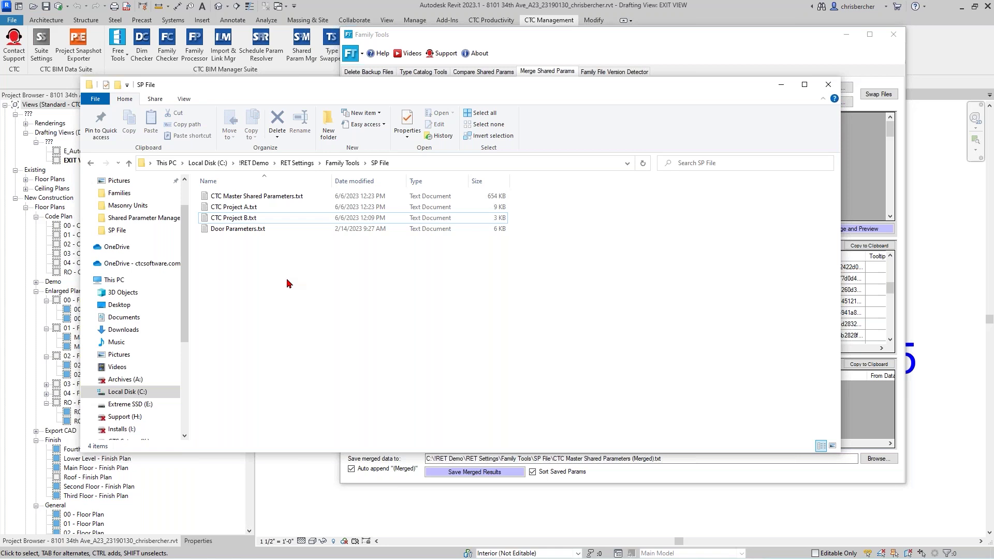
Step: Arrange Family Tools beside the SP File folder and save the merged results as CTC Master Shared Parameters (Merged).txt
drag(431, 37, 426, 87)
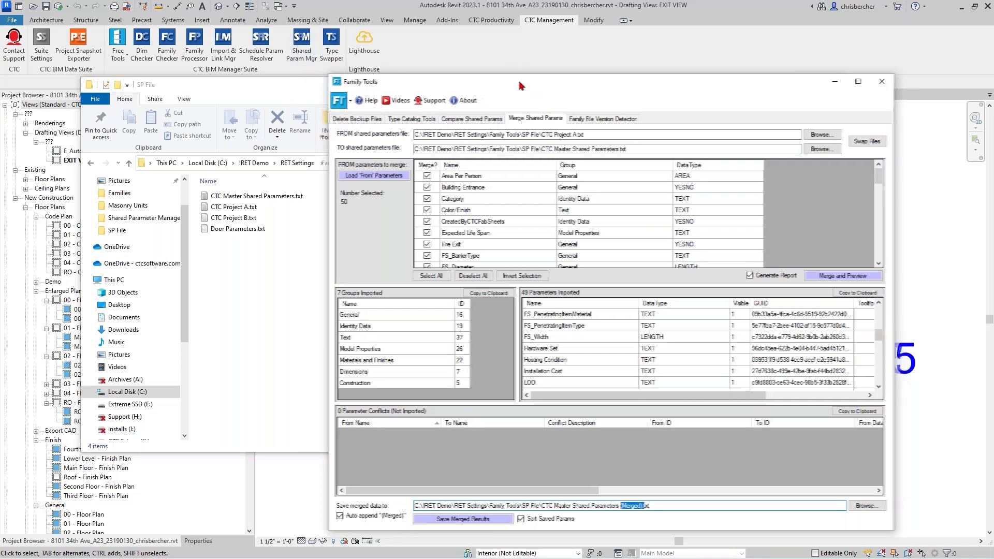
drag(527, 85, 482, 71)
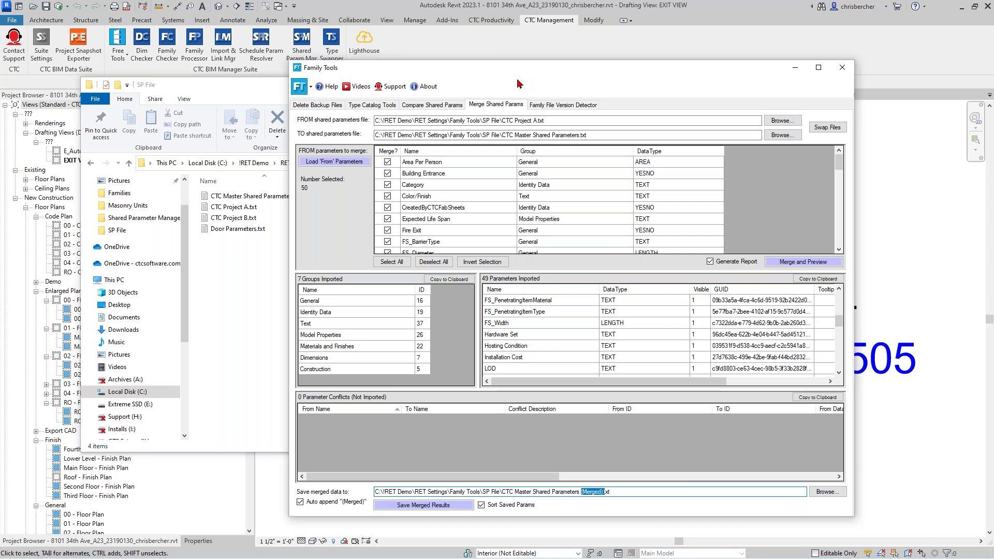
drag(538, 73, 542, 82)
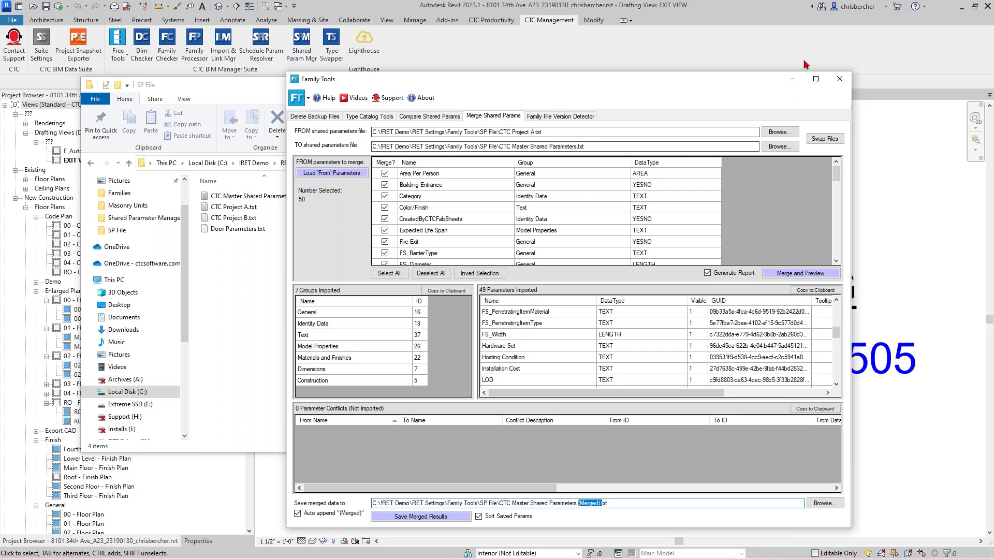
drag(754, 85, 738, 84)
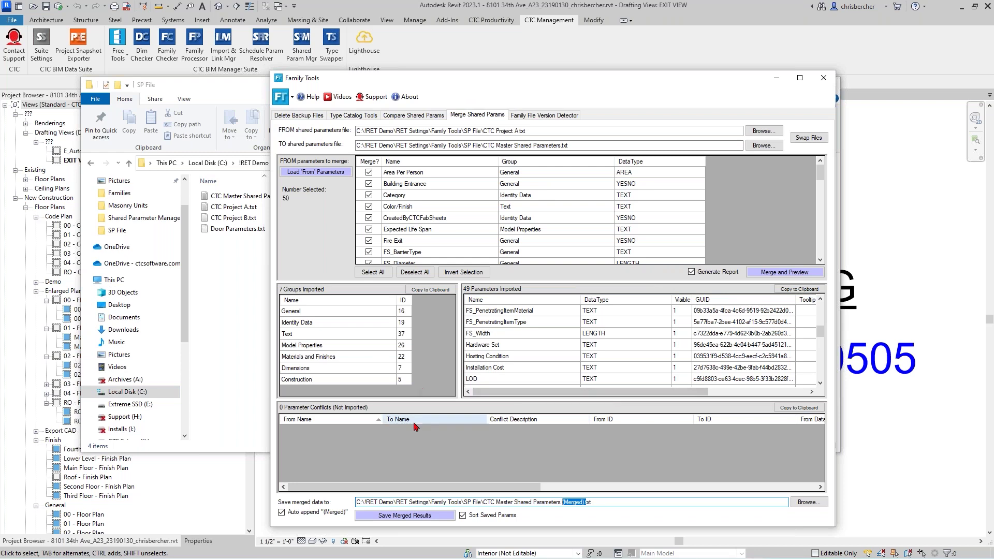
click(408, 514)
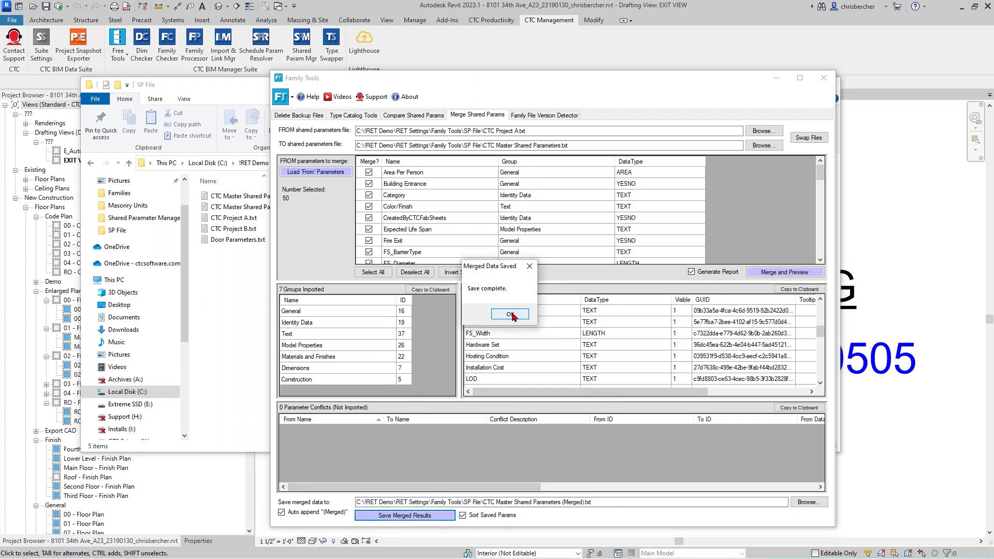
click(510, 315)
Step: Uncover the SP File folder, select the merged file, and fit the Name column to the full file names
drag(403, 77, 530, 62)
click(299, 197)
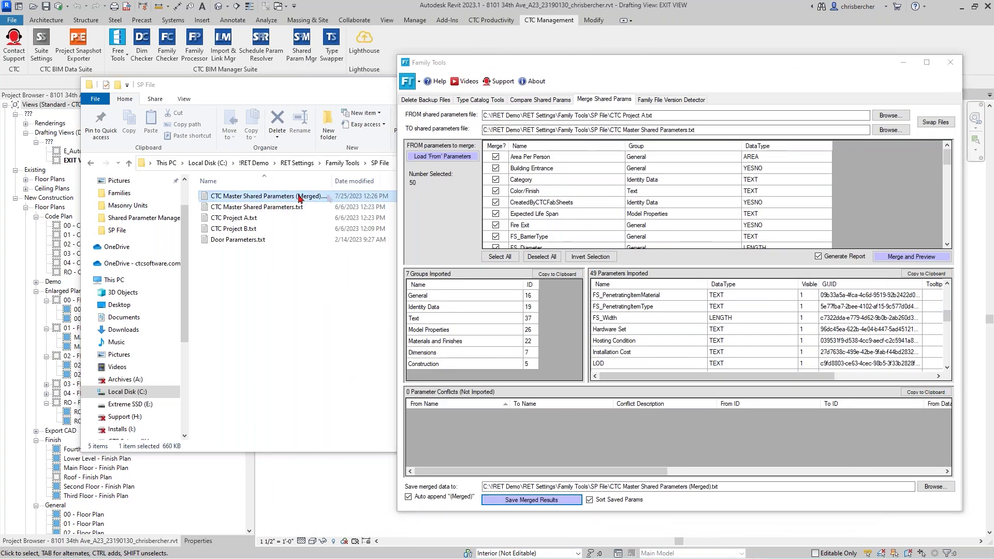
double_click(332, 182)
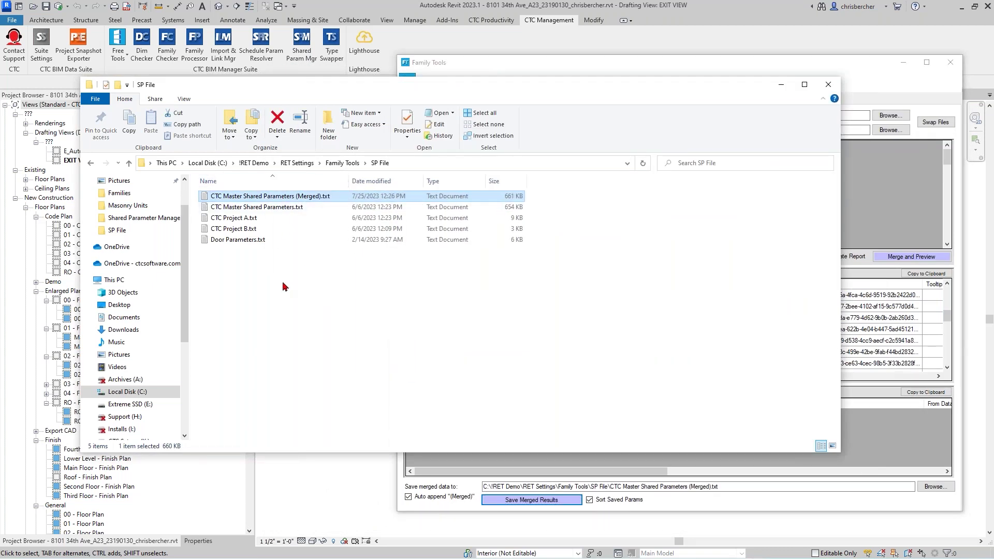
Step: Rename the original CTC Master Shared Parameters.txt as CTC Master Shared Parameters_2023.07.25.txt
click(298, 207)
click(299, 207)
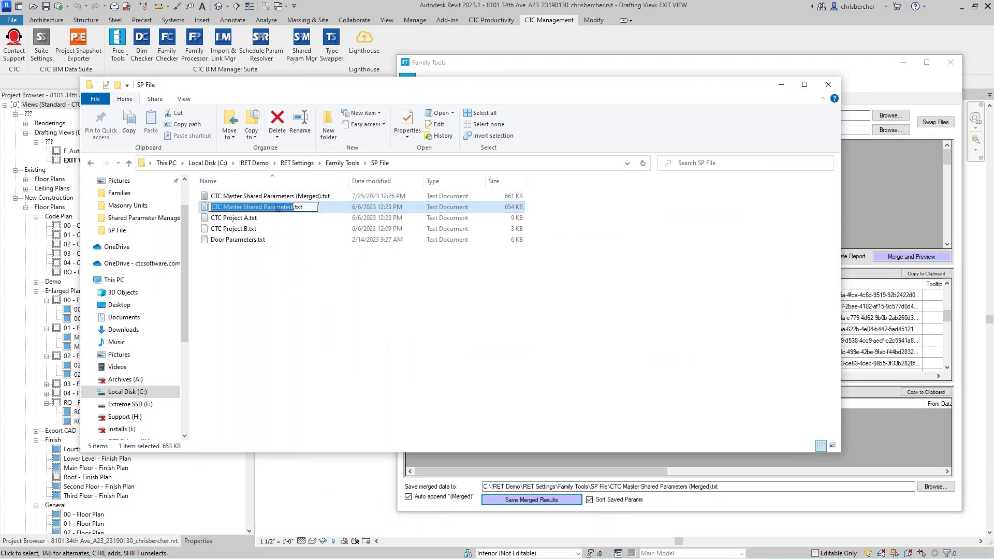
click(299, 207)
text())
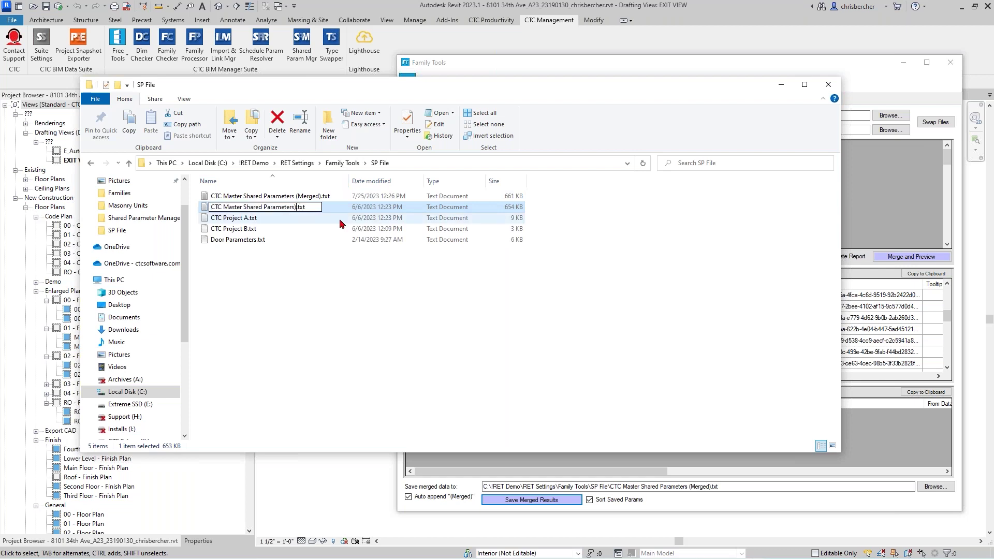
text(_)
key(BackSpace)
key(BackSpace)
key(BackSpace)
text(s_)
text(2023)
text(.07)
text(.)
text(0)
key(BackSpace)
key(BackSpace)
text(.25)
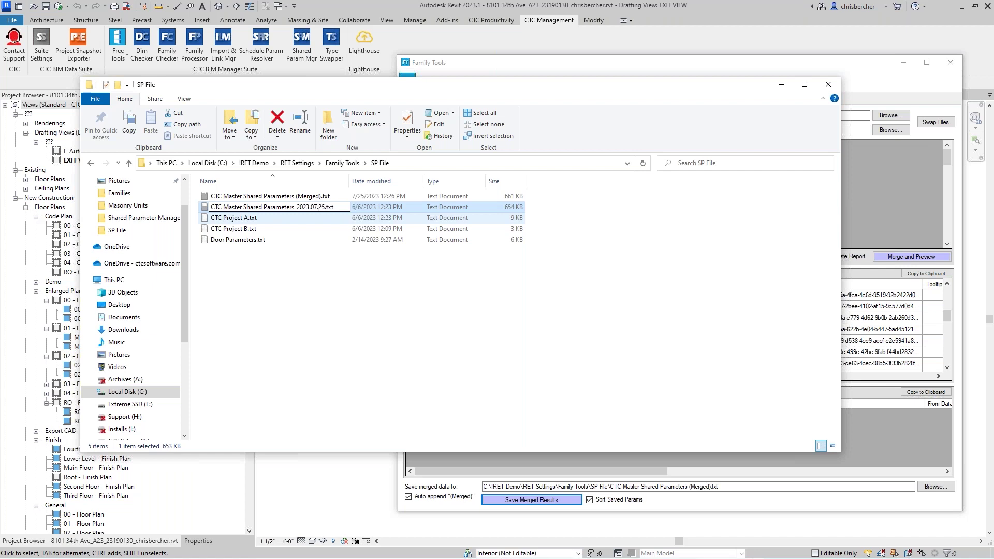
Step: Remove the "(Merged)" suffix from the merged file, renaming it CTC Master Shared Parameters.txt
click(319, 199)
click(320, 200)
drag(325, 197, 295, 198)
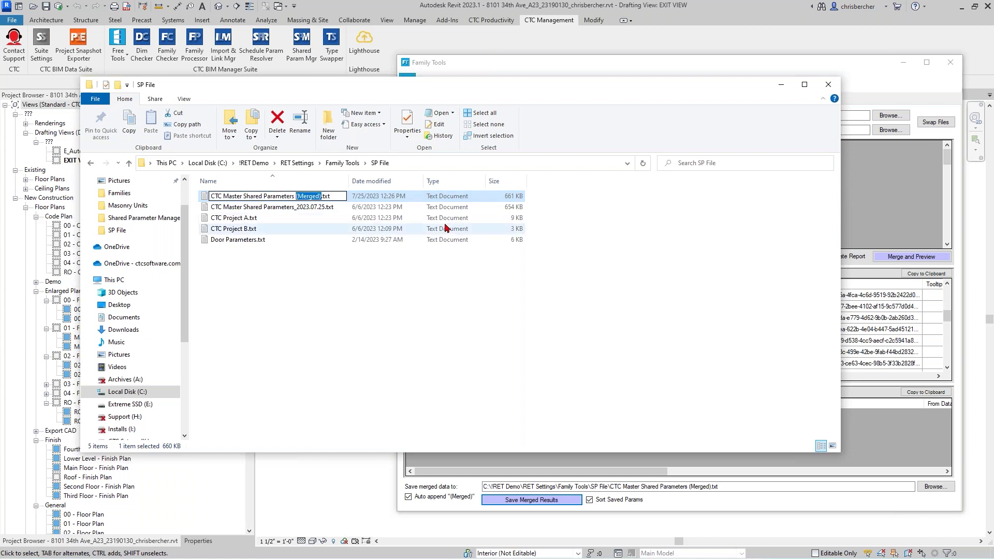
key(BackSpace)
key(BackSpace)
key(Return)
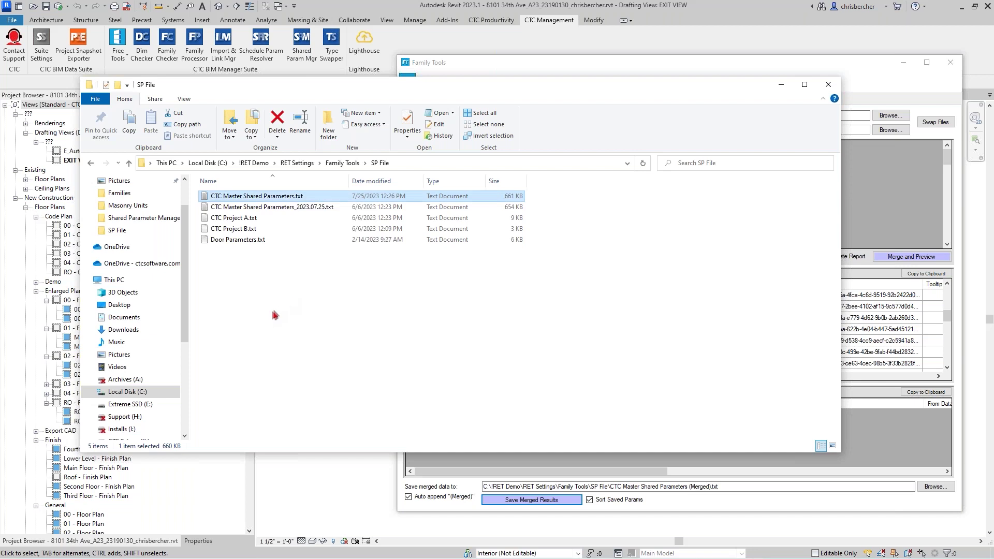
click(299, 207)
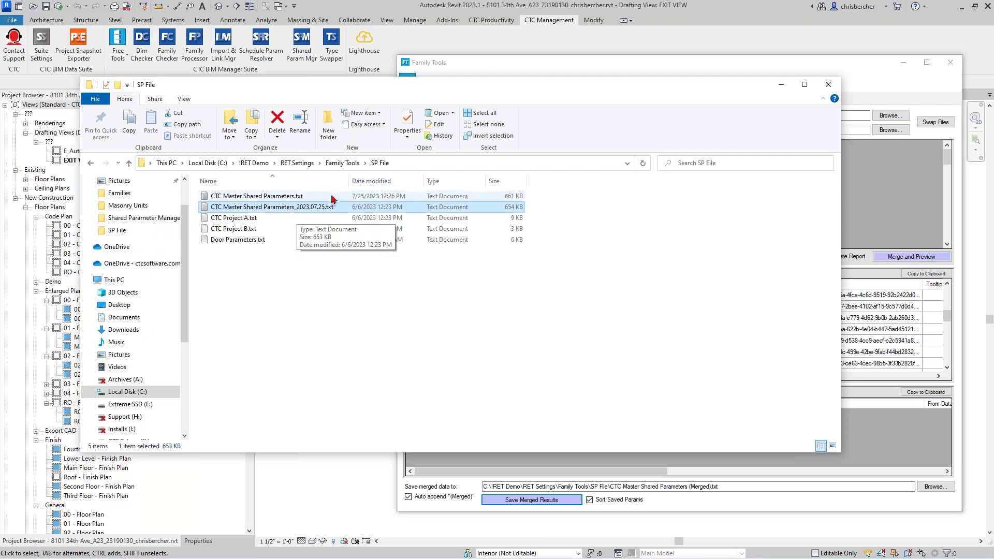
click(305, 316)
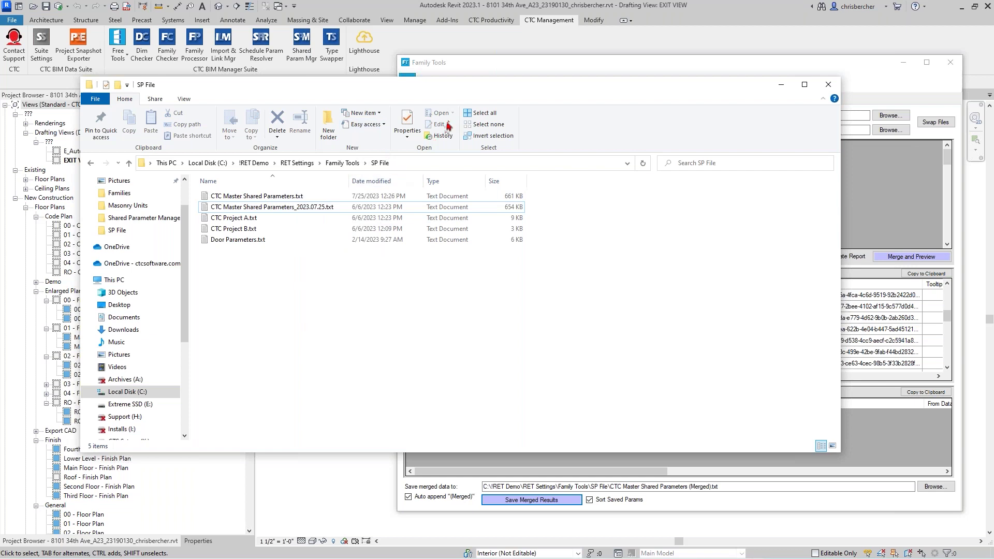
Step: Switch back to Family Tools, open the Family File Version Detector, and reposition the window over the drawing area
click(494, 47)
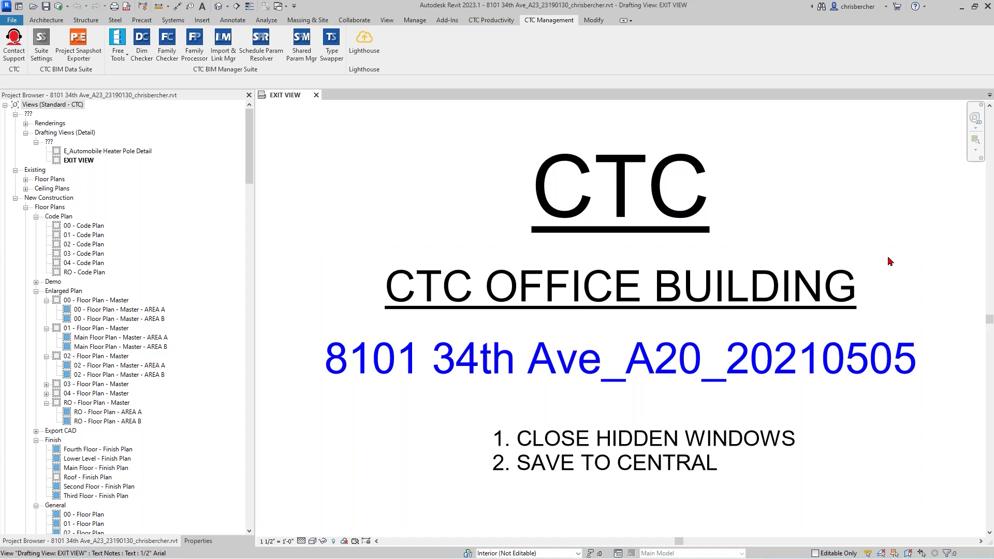
key(alt+Tab)
click(686, 99)
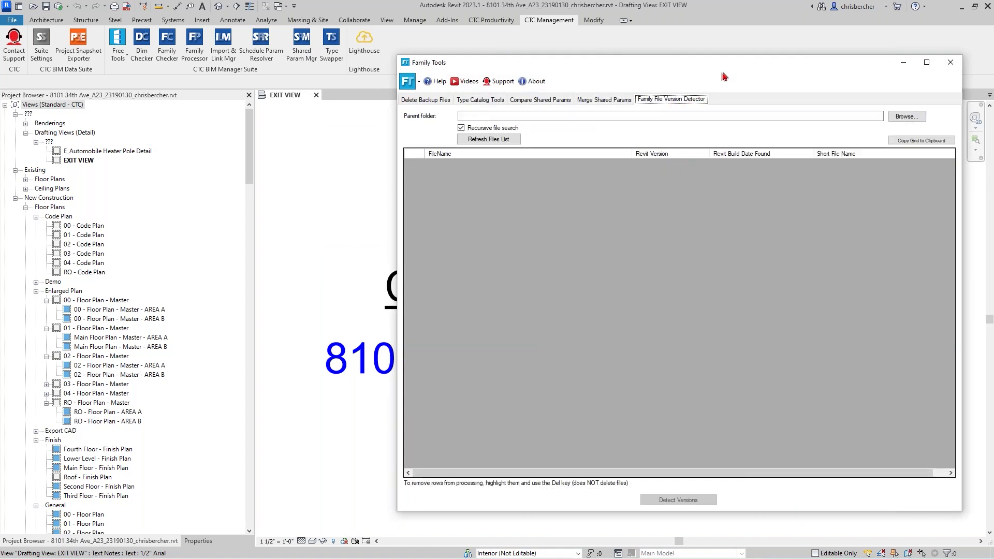
drag(735, 67, 594, 51)
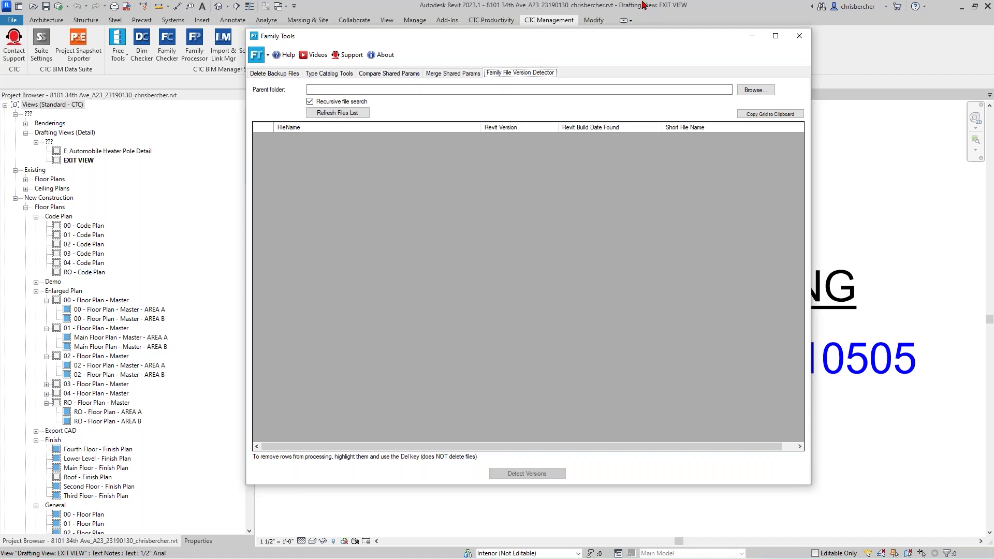
drag(607, 40, 599, 35)
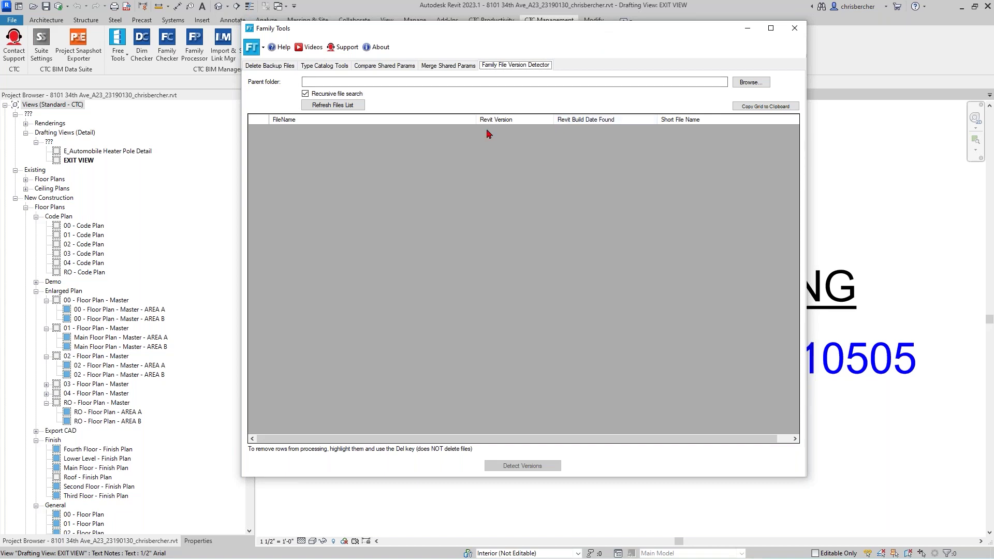
Step: Set the version detector's parent folder to C:\!RET Demo\RET Settings\Family Tools\Families
click(749, 83)
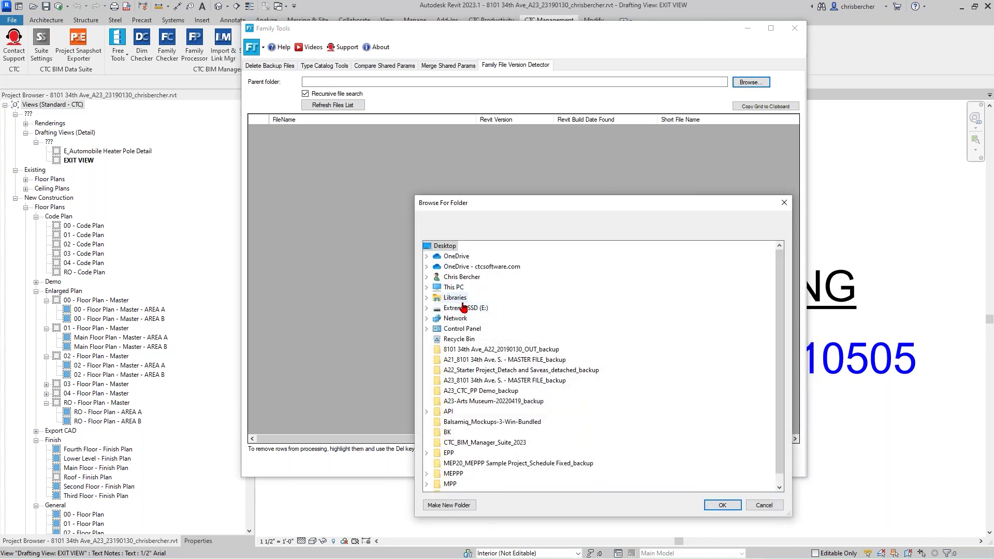
double_click(453, 287)
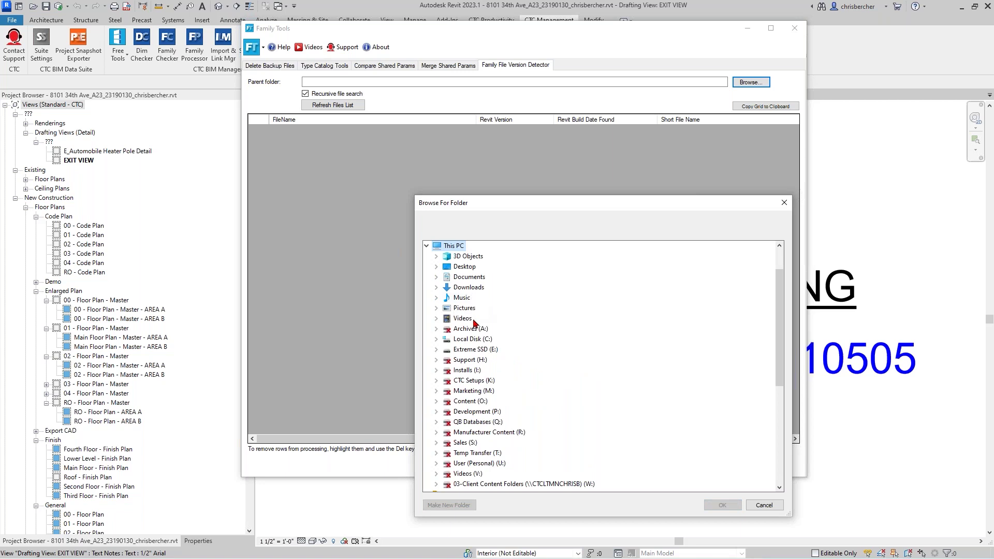
double_click(473, 338)
double_click(477, 266)
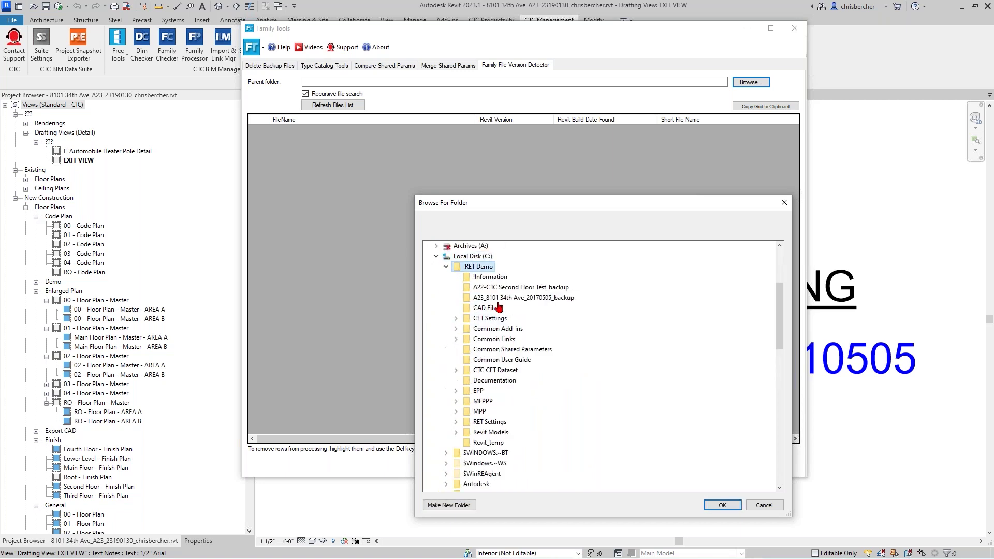
double_click(490, 421)
double_click(500, 328)
double_click(504, 339)
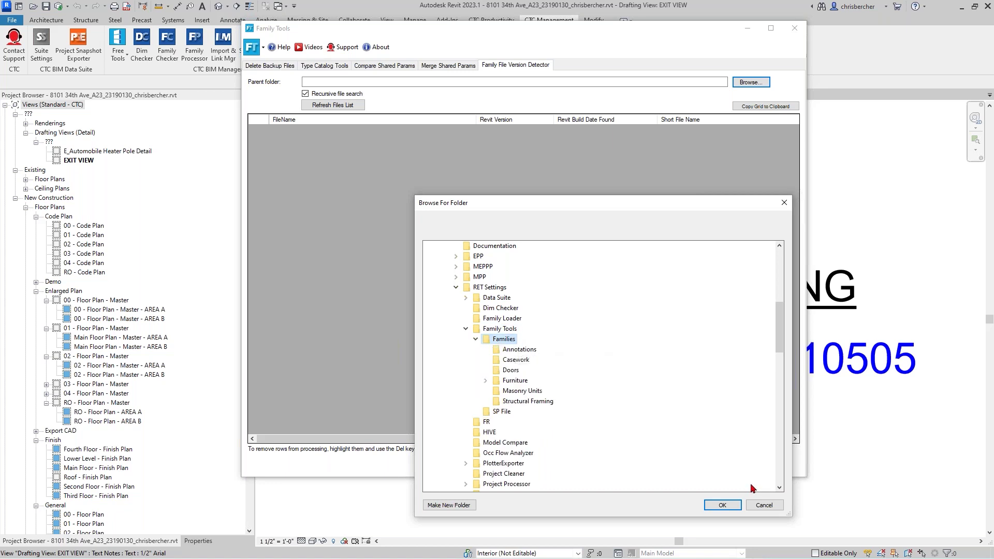
click(721, 505)
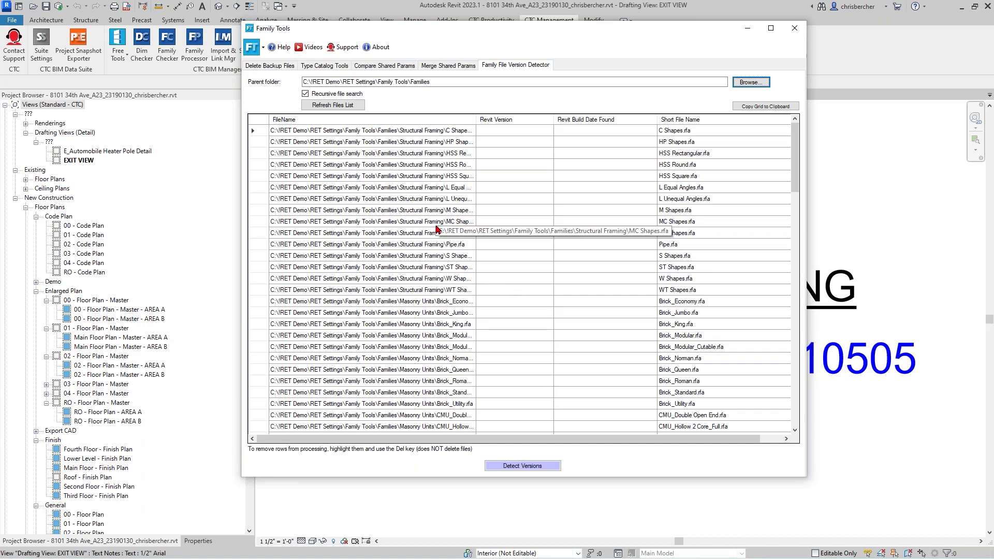
Step: Widen the Family Tools window to fit the grid columns and detect the Revit versions of all listed family files
scroll(548, 259, down, 20)
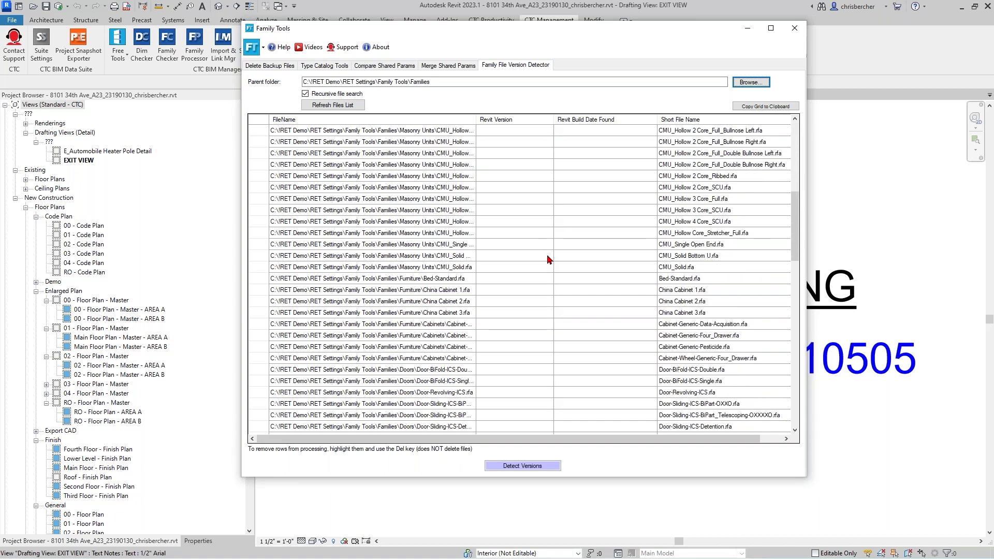
scroll(548, 259, up, 15)
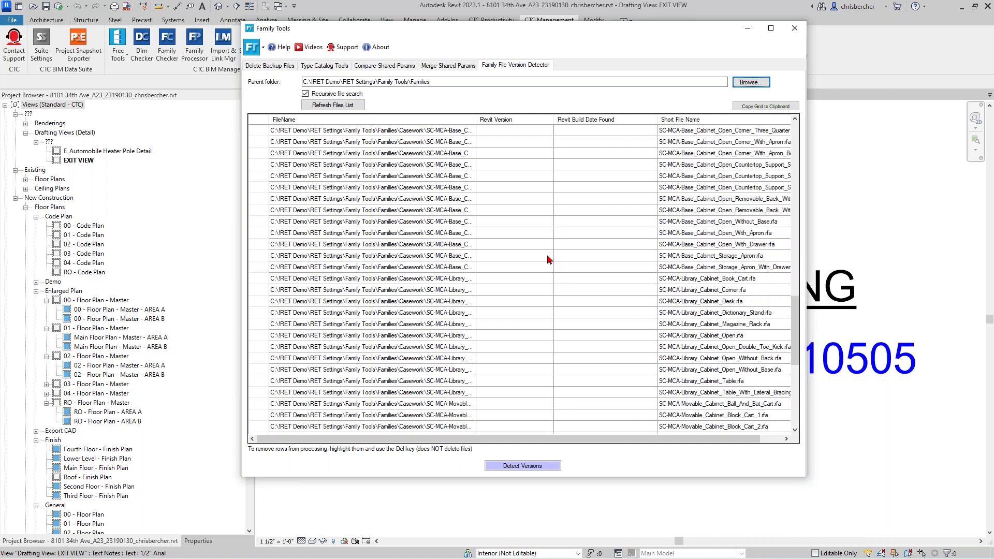
scroll(548, 259, up, 8)
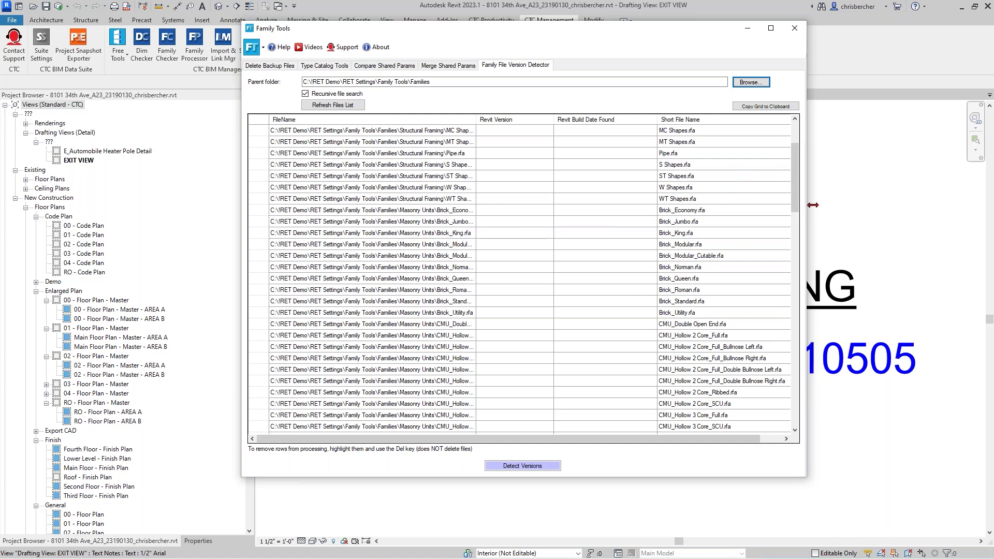
drag(806, 207, 840, 208)
scroll(771, 289, up, 3)
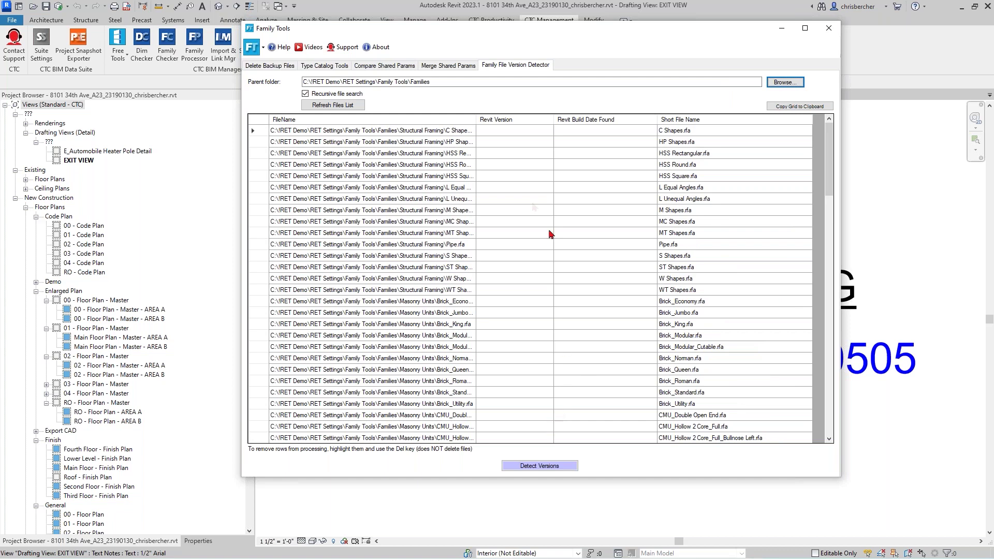
click(558, 469)
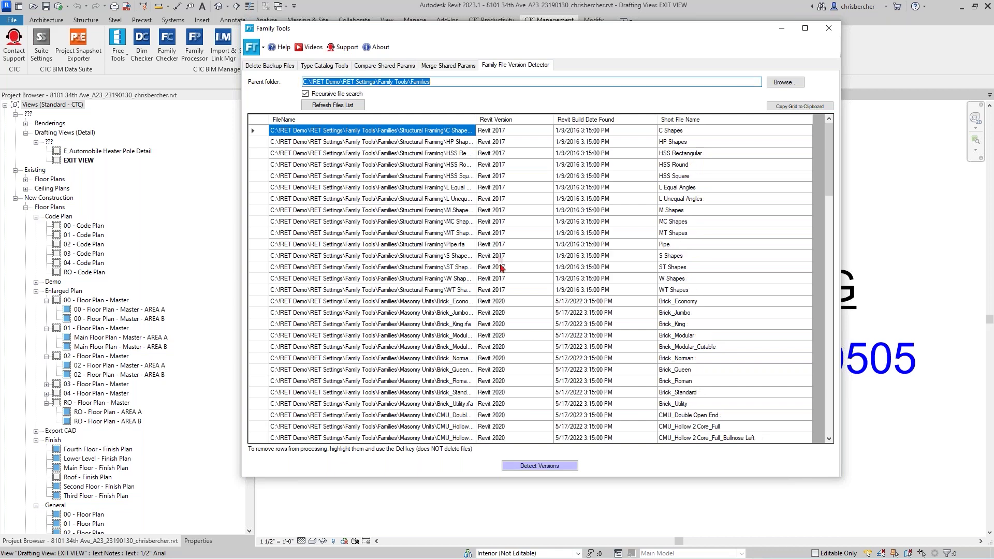
Step: Review the detected versions down the whole list and sort the family files by Revit Version in ascending order
scroll(500, 280, down, 8)
scroll(501, 286, down, 2)
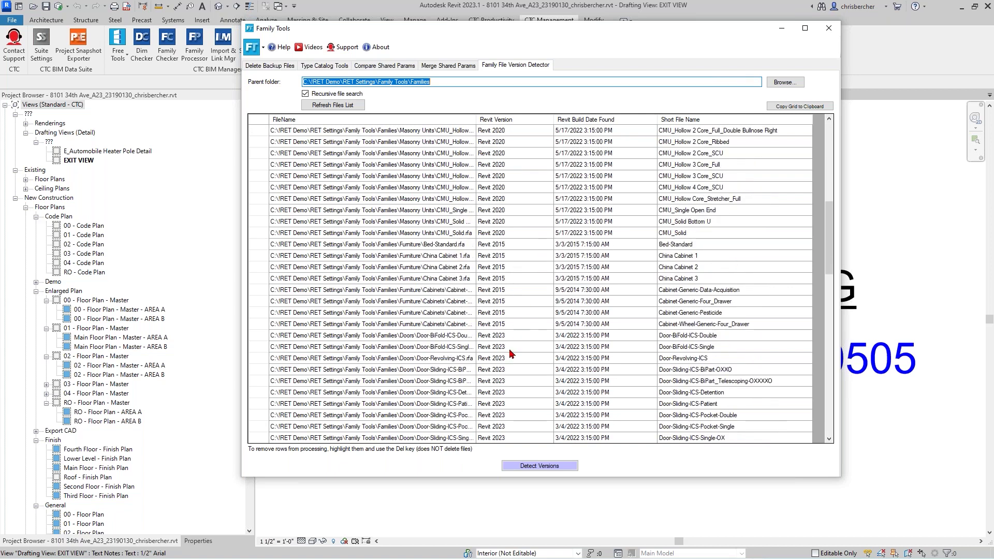
scroll(513, 355, down, 15)
scroll(512, 354, down, 5)
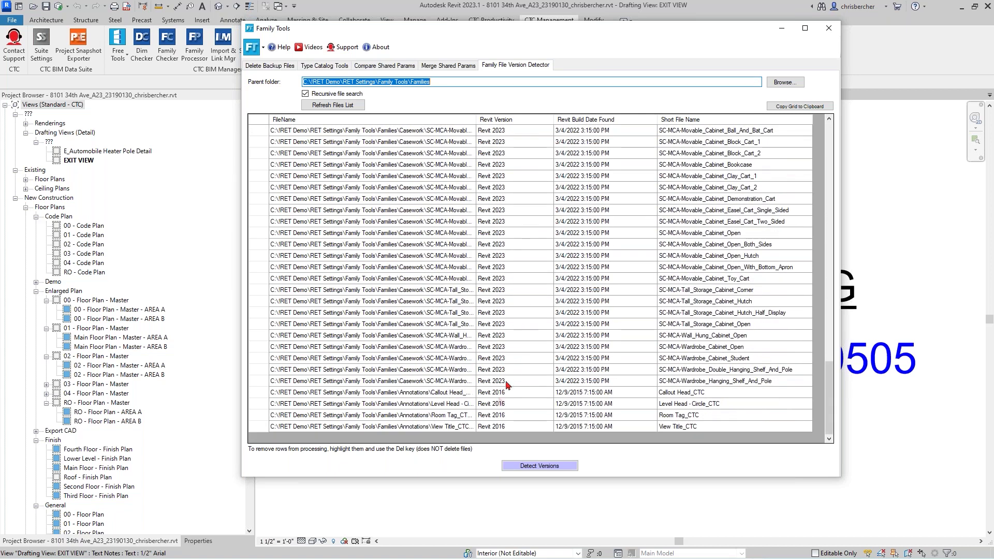
scroll(517, 396, up, 20)
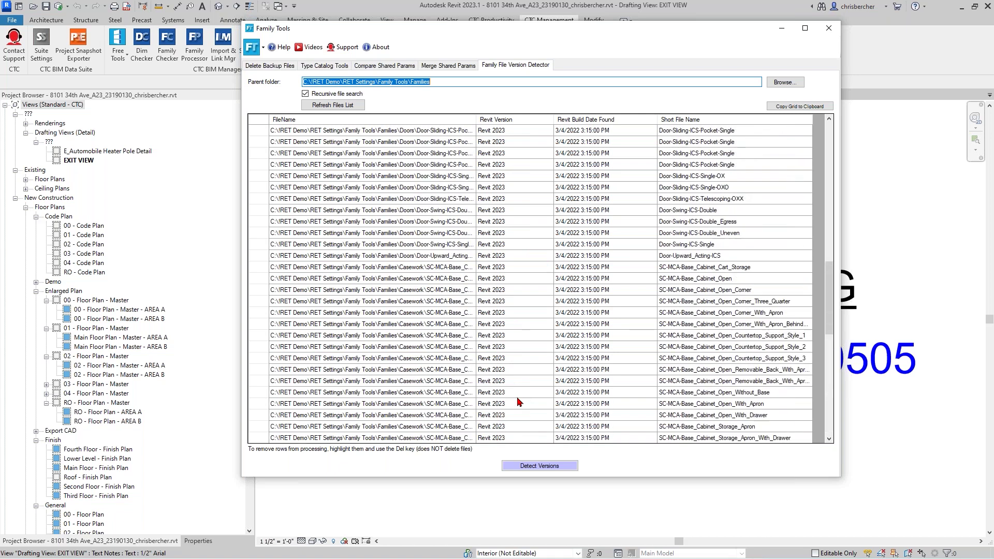
click(528, 120)
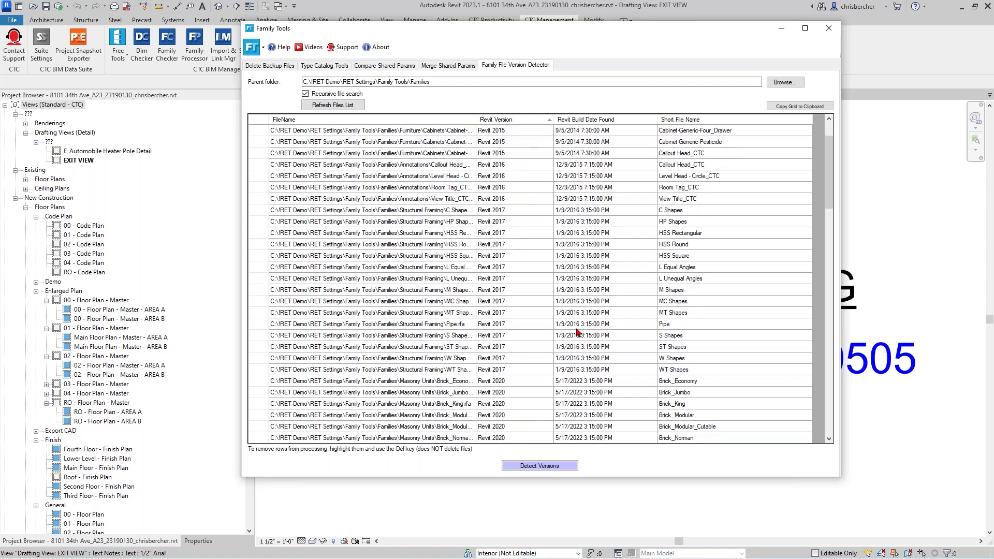
scroll(578, 333, up, 1)
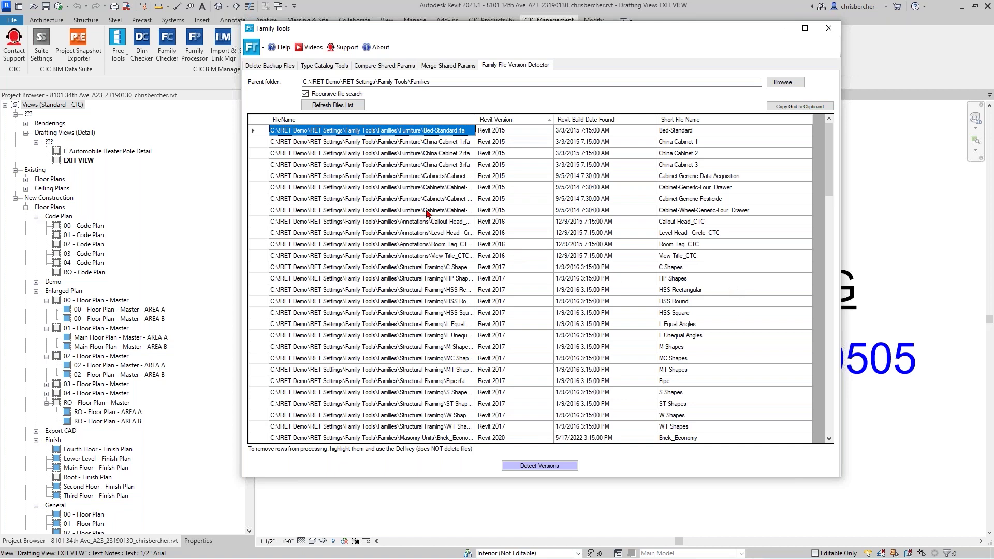
Step: Select all Revit 2023 rows from Door-BiFold-ICS-Double through SC-MCA-Wardrobe_Hanging_Shelf_And_Pole, and drop the multi-row selection without removing any rows
scroll(341, 296, down, 18)
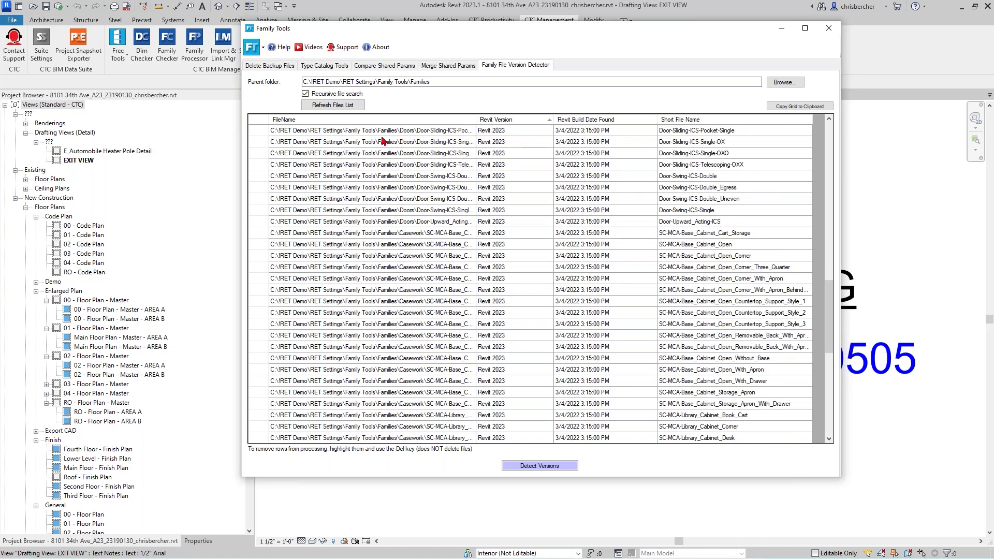
scroll(387, 142, up, 2)
click(392, 144)
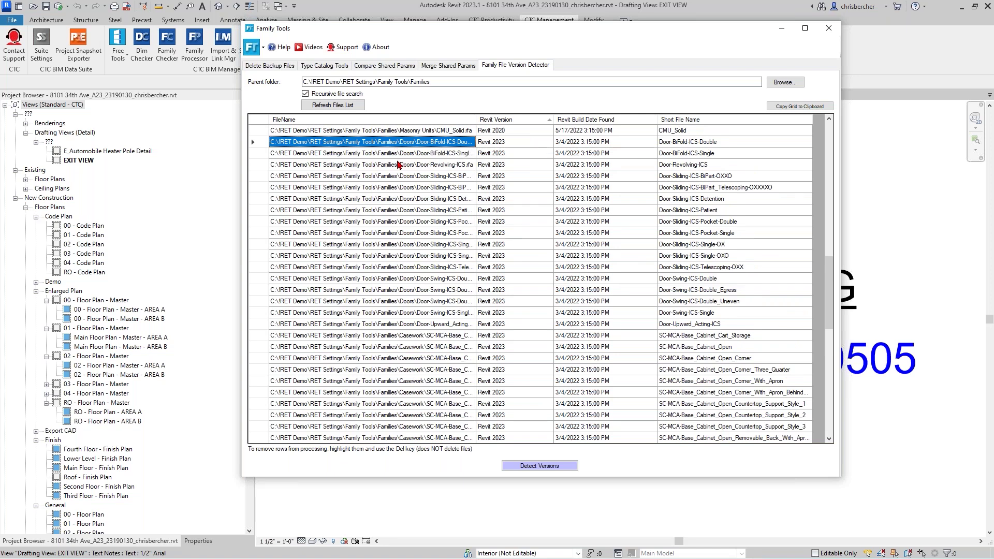
scroll(330, 237, down, 15)
shift+click(352, 426)
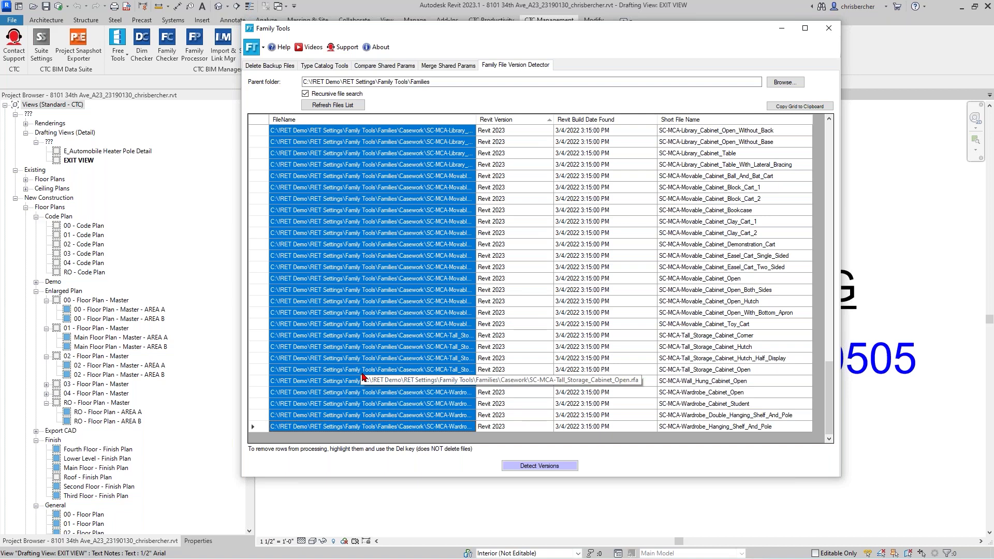
click(301, 350)
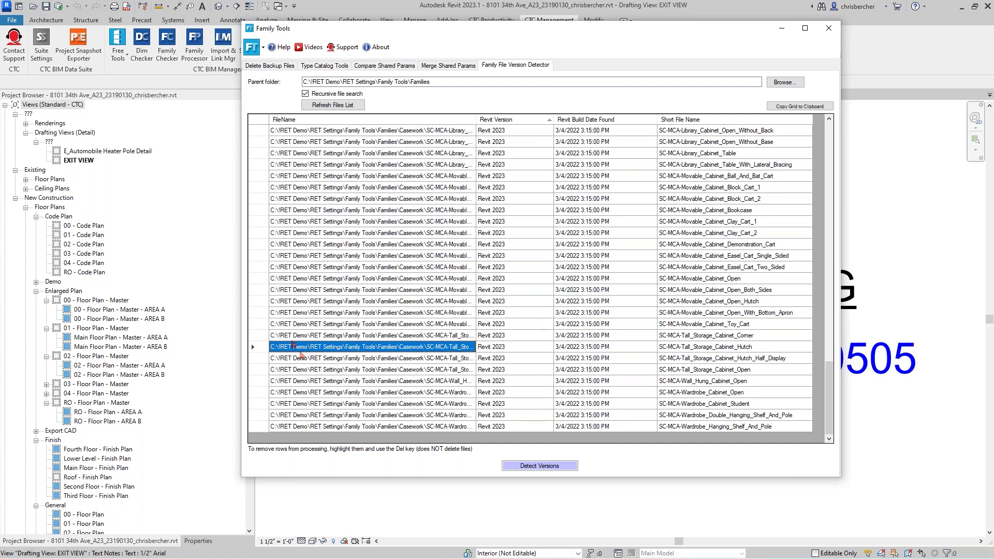
scroll(309, 291, up, 10)
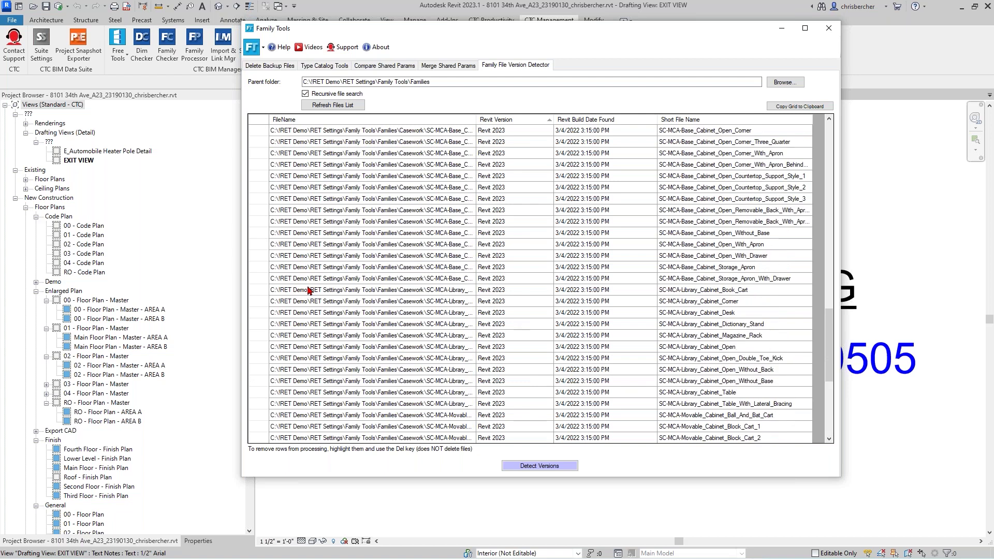
scroll(309, 290, up, 10)
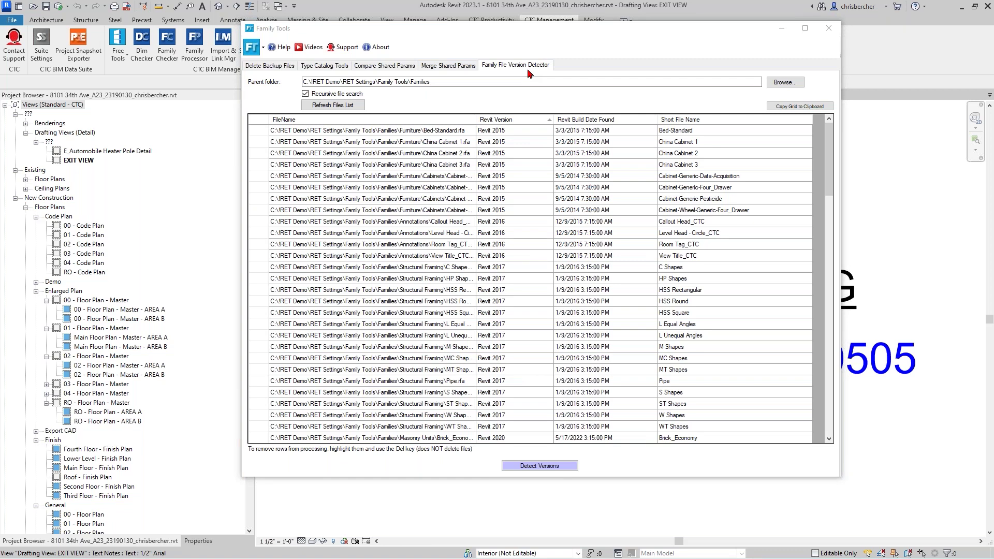
Step: Switch to the browser to view the BIM Manager Suite product page on ctcsoftware.com, and return to Family Tools in Revit
key(Escape)
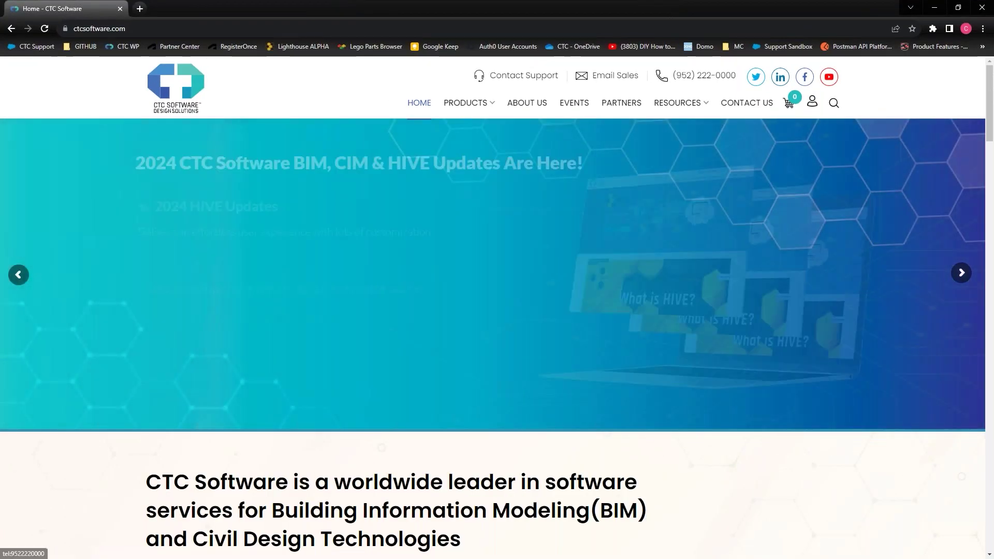
mouse_move(479, 105)
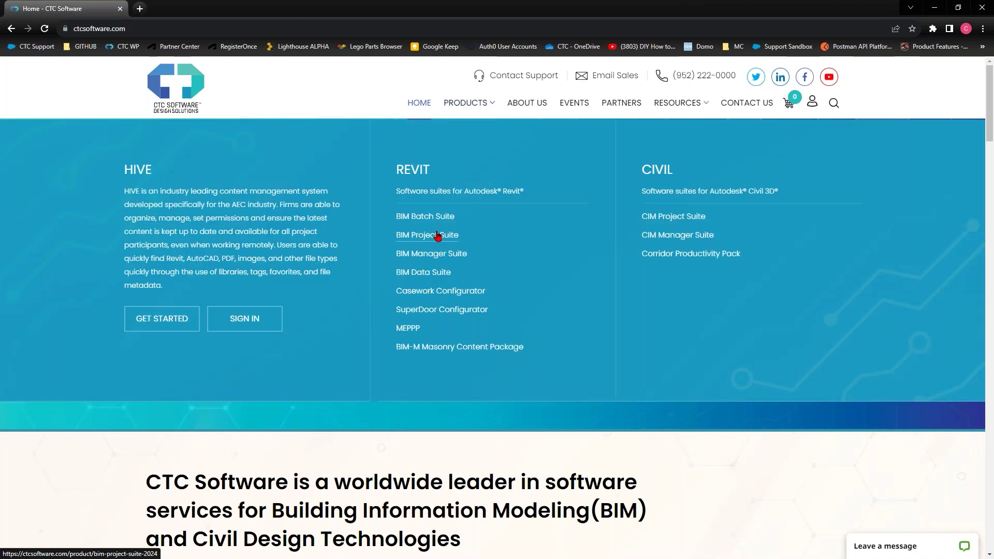
click(441, 256)
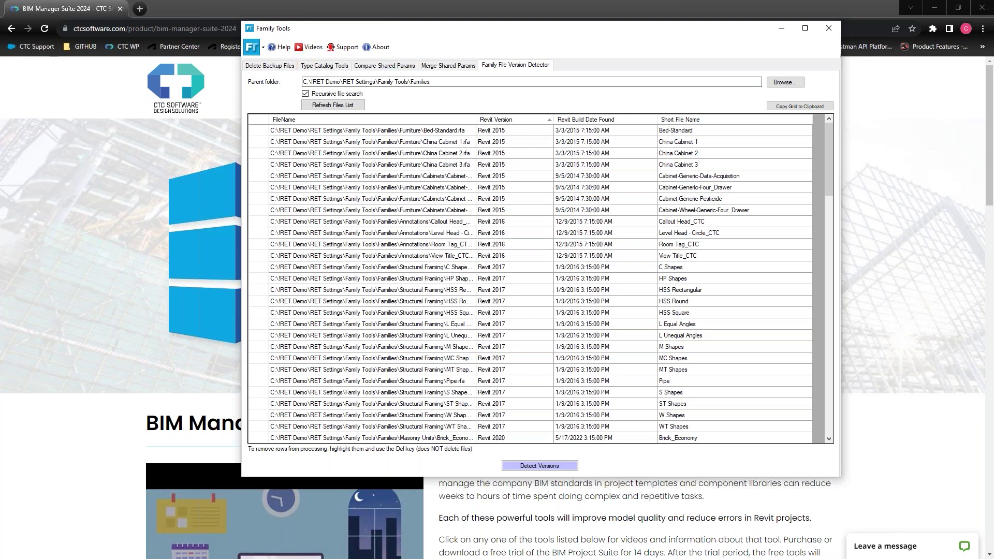
click(935, 7)
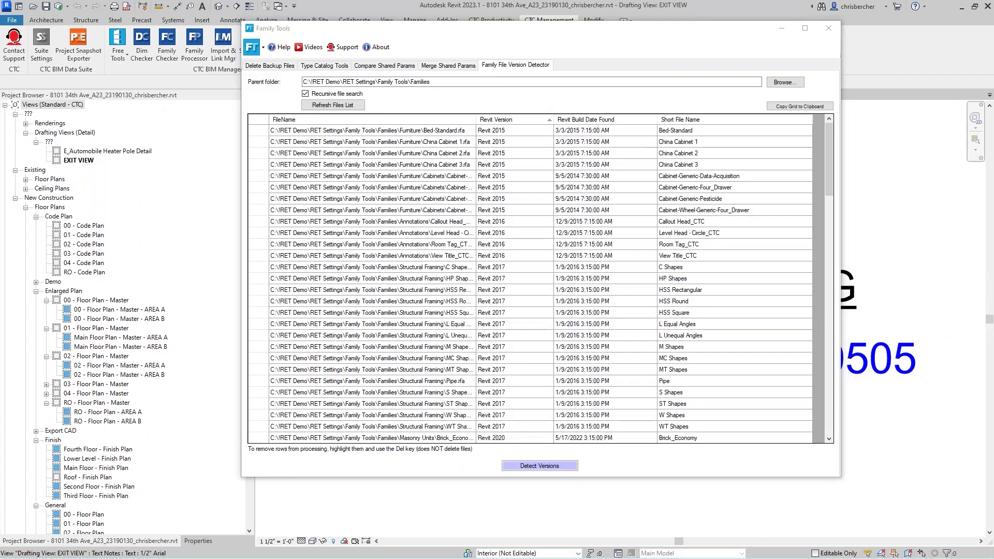